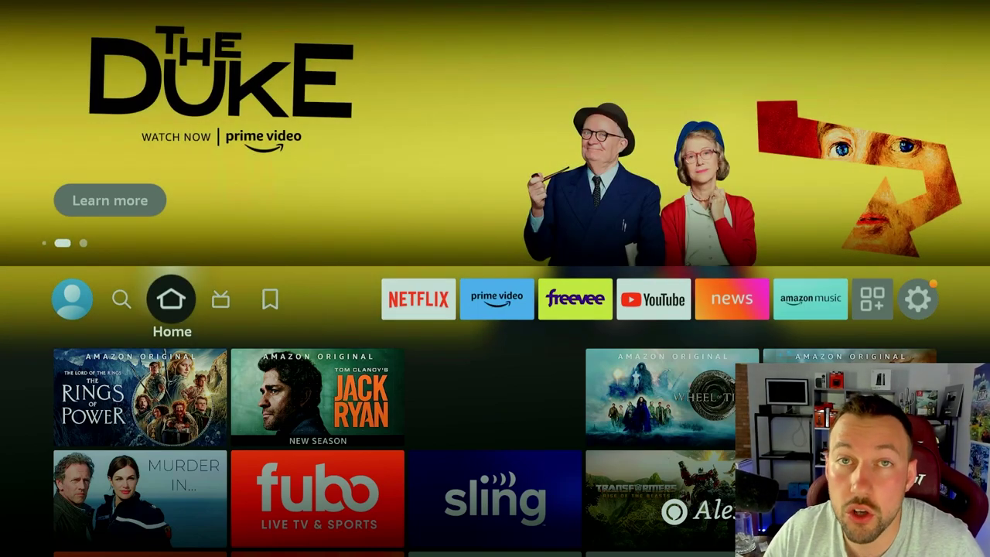
Open My Fire TV > About and select Fire TV Stick 4K to check that developer mode is unlocked
key(Right)
key(Right)
key(Right)
key(Right)
key(Right)
key(Right)
key(Right)
key(Right)
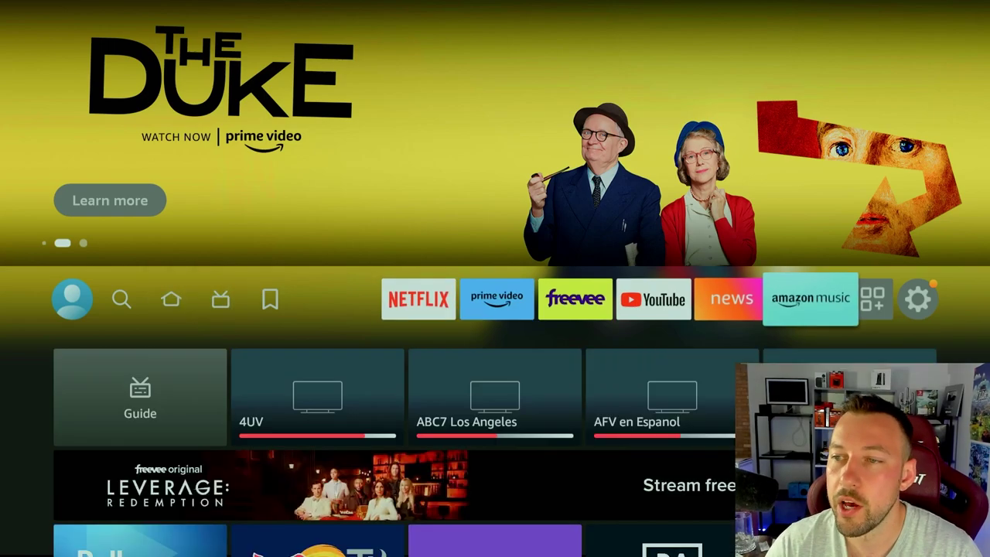
key(Right)
key(Right)
key(Down)
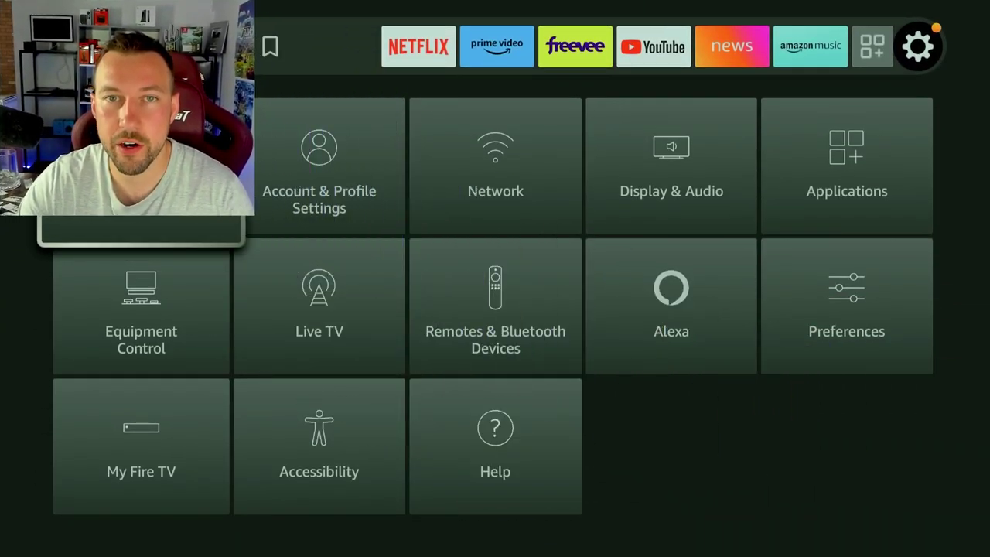
key(Down)
key(Down)
key(Return)
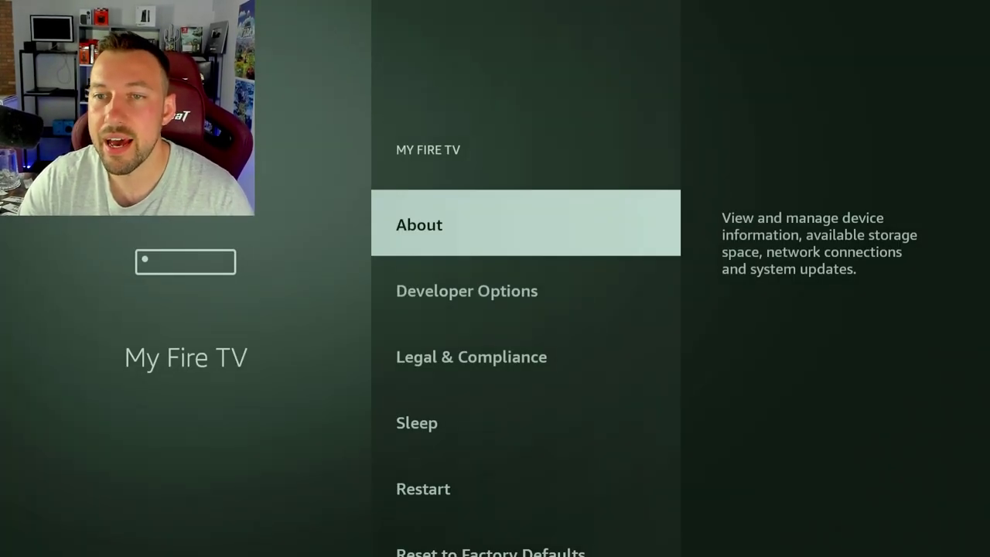
key(Return)
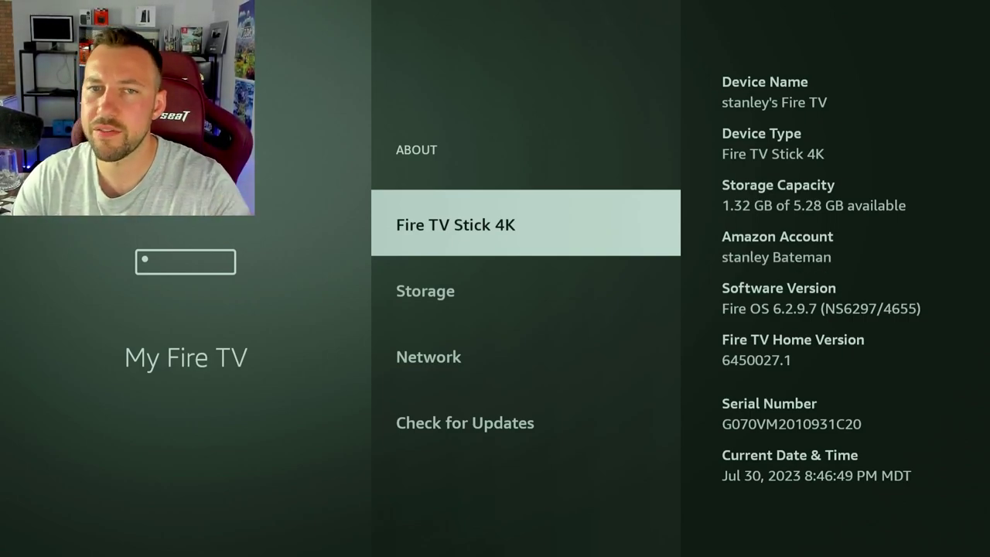
key(Return)
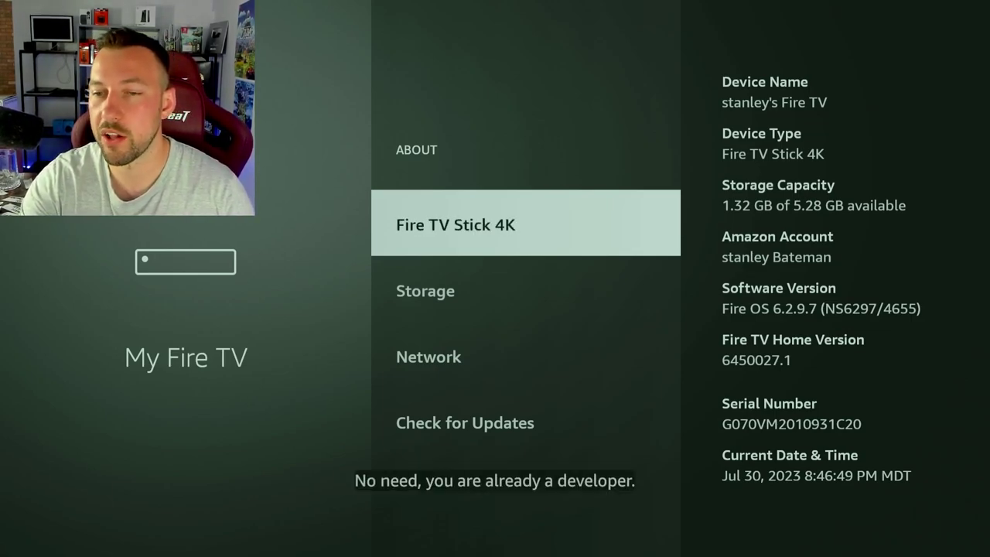
Open Developer Options and confirm ADB Debugging and Apps from Unknown Sources are both ON
key(Escape)
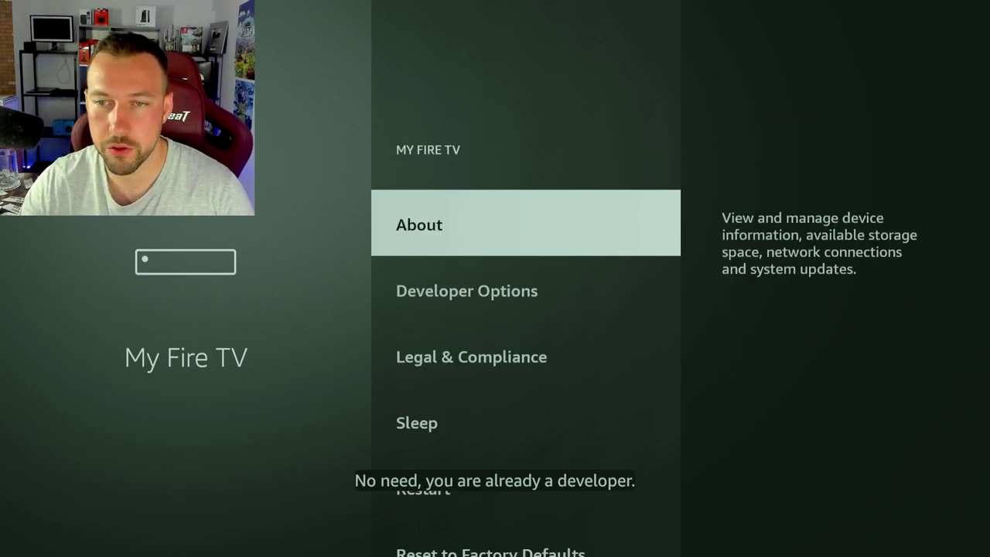
key(Down)
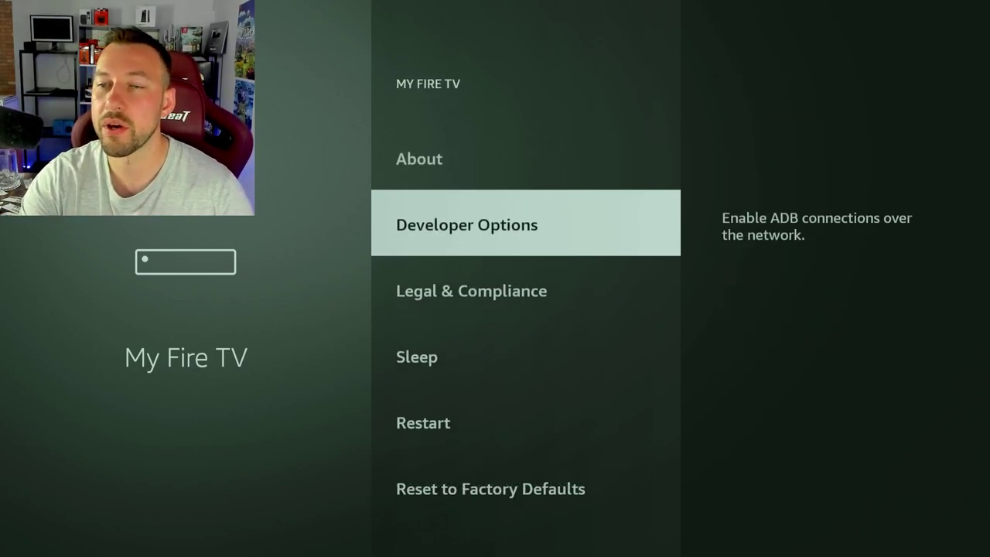
key(Return)
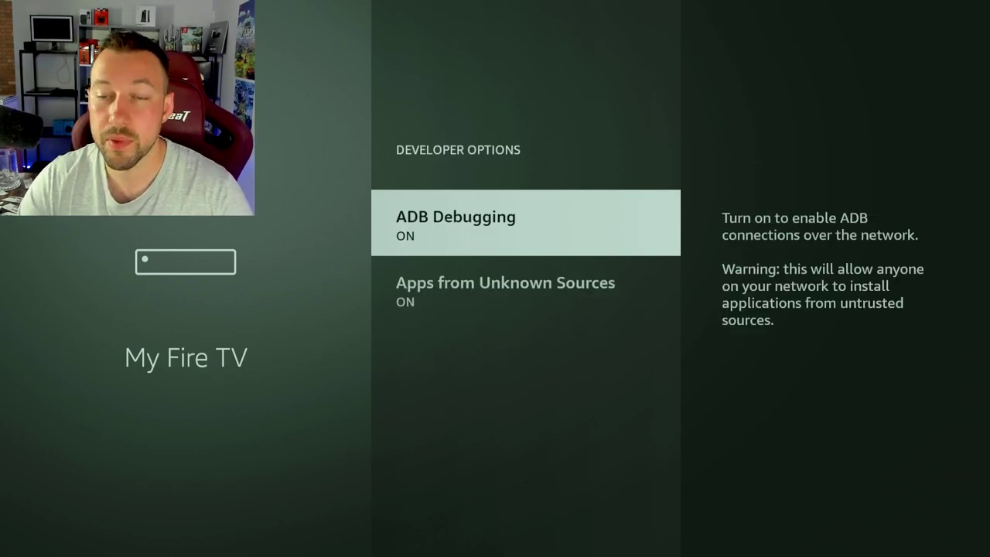
key(Down)
key(Up)
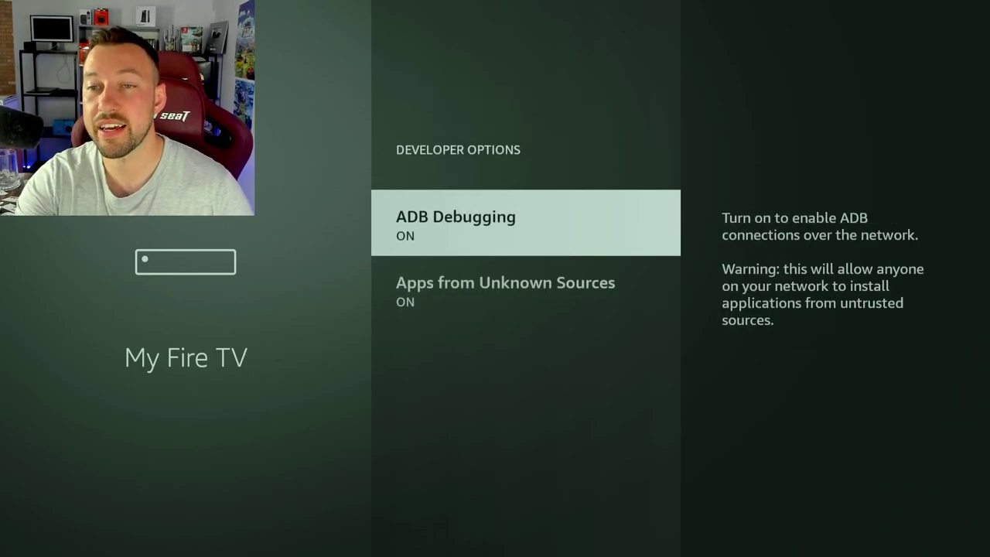
key(Down)
key(Up)
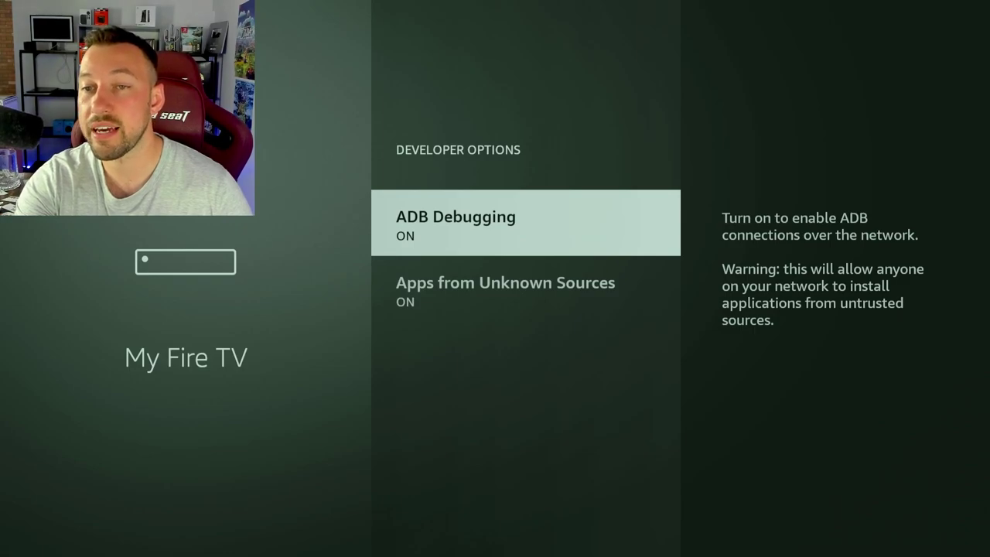
key(Down)
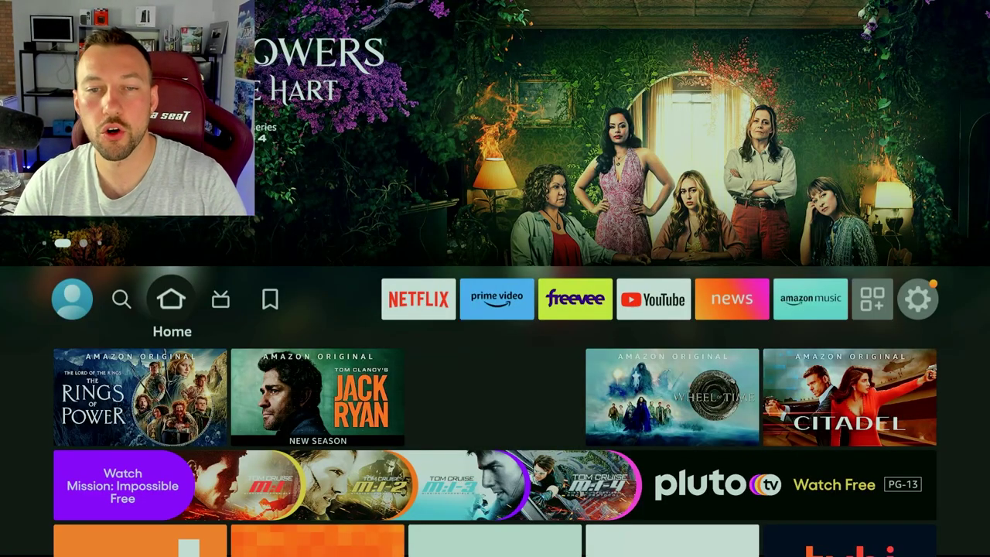
Search for 'Do' and pick the Downloader suggestion to list the Downloader app
key(Left)
key(Down)
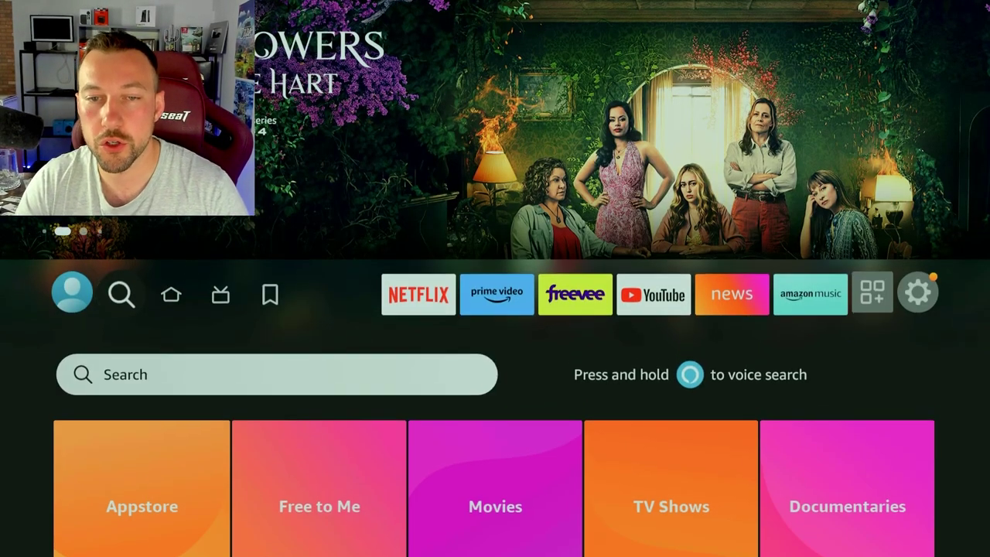
key(Return)
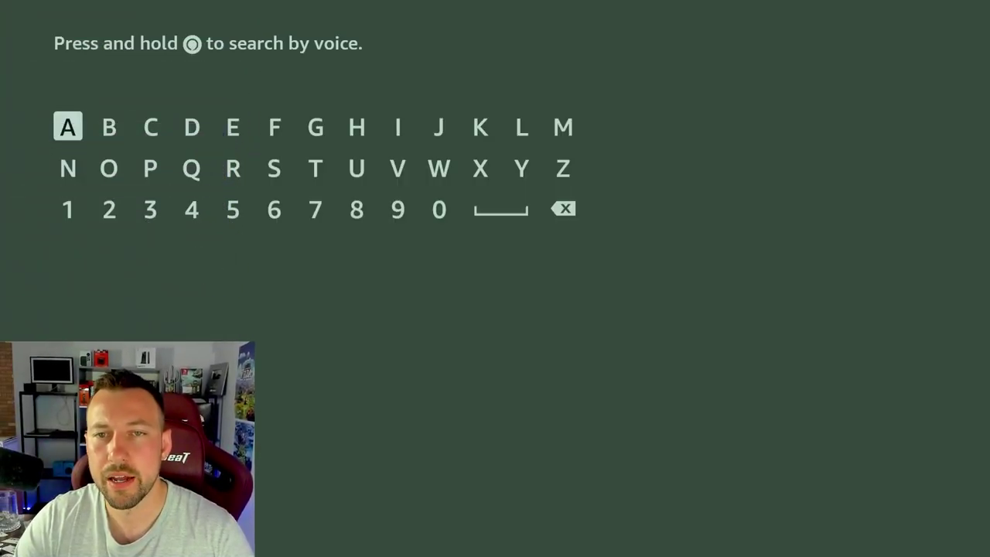
key(Right)
key(Right)
key(Right)
key(Return)
key(Down)
key(Left)
key(Left)
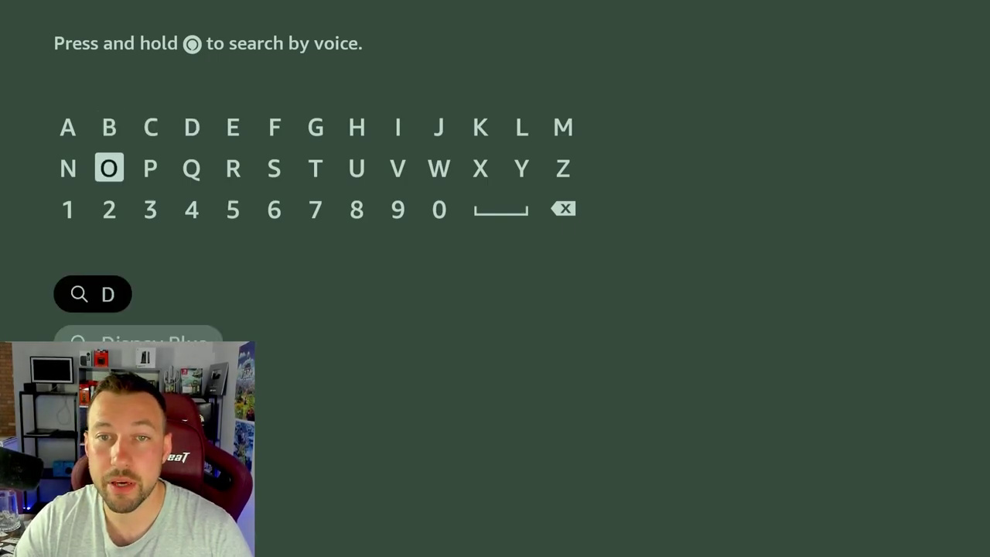
key(Return)
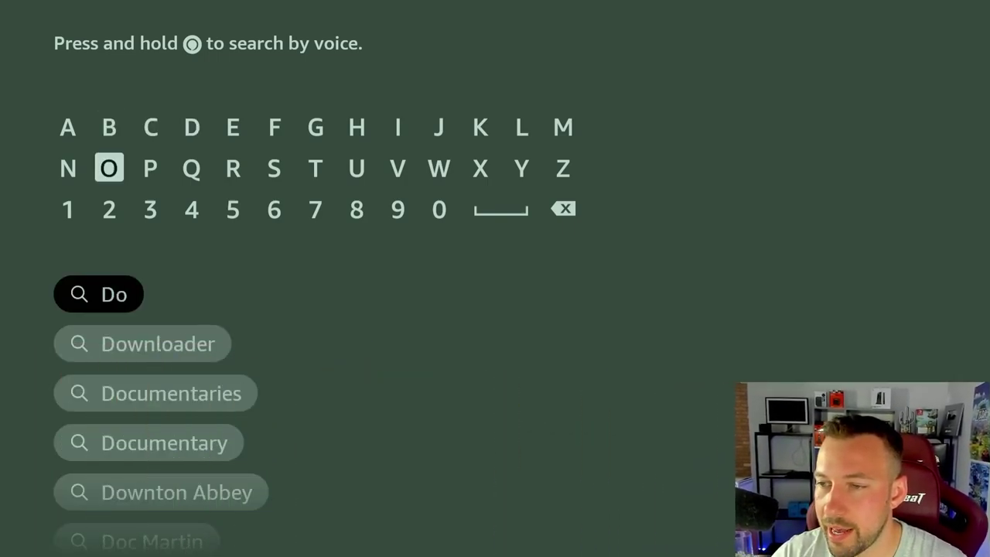
key(Down)
key(Down)
key(Down)
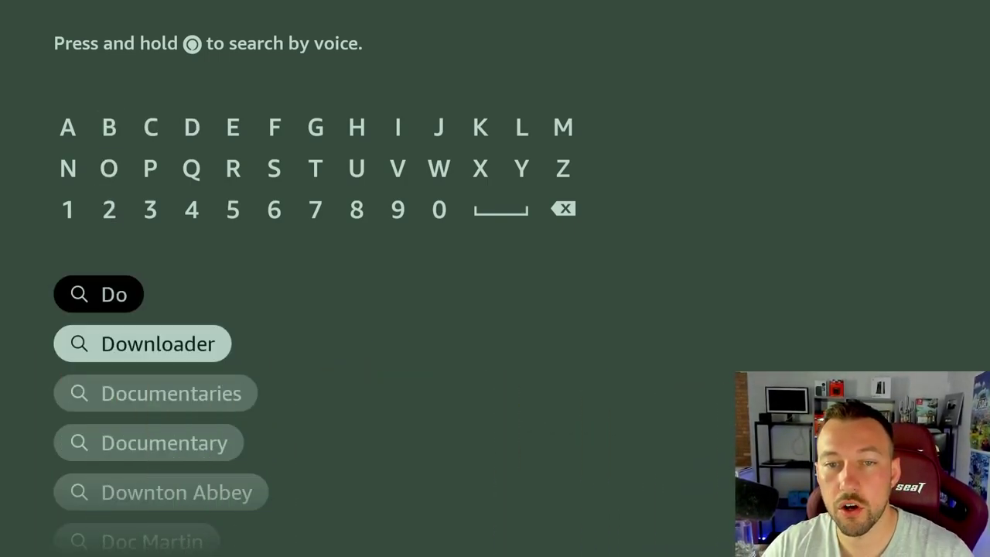
key(Return)
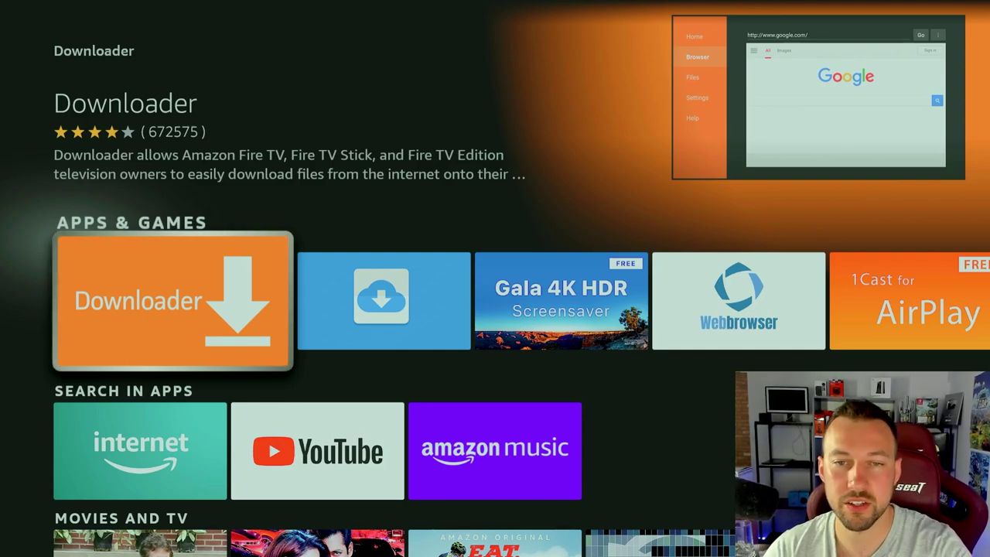
Launch Downloader and begin entering short code 773820 in the URL field
key(Return)
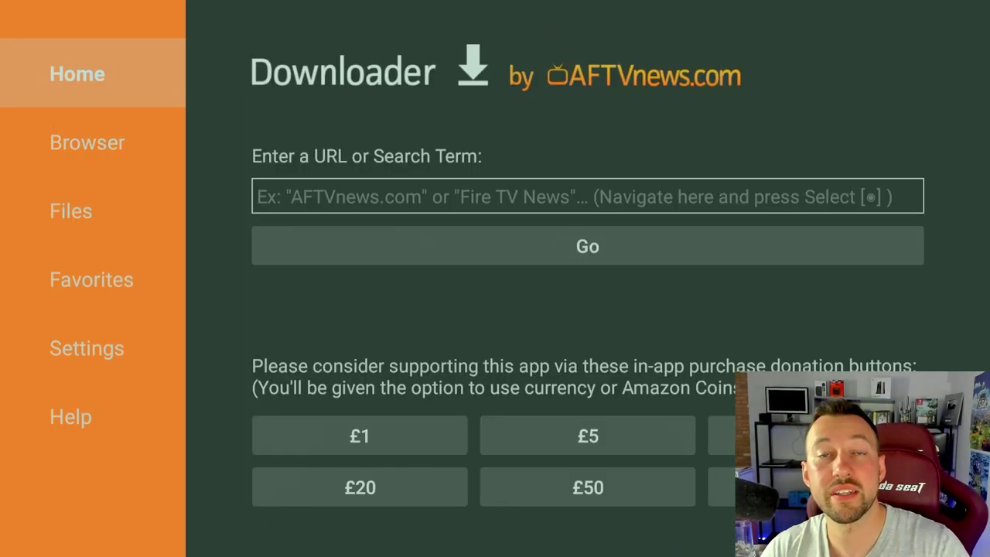
key(Right)
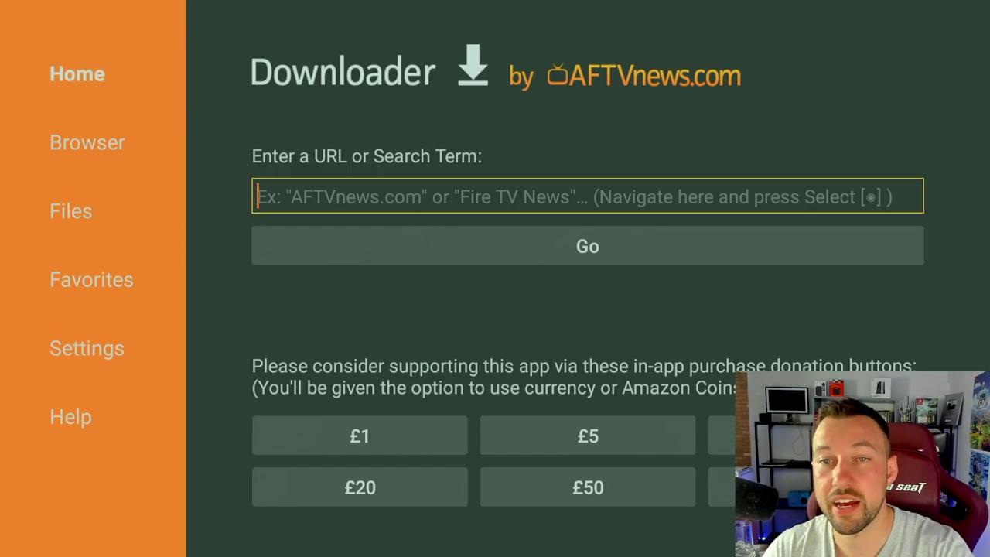
key(Return)
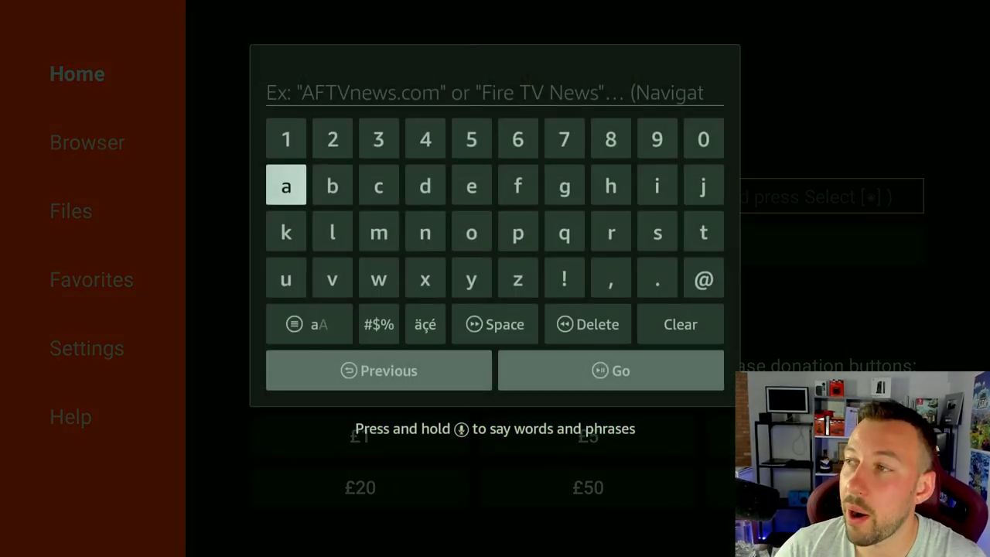
key(Right)
key(Right)
key(Right)
key(Right)
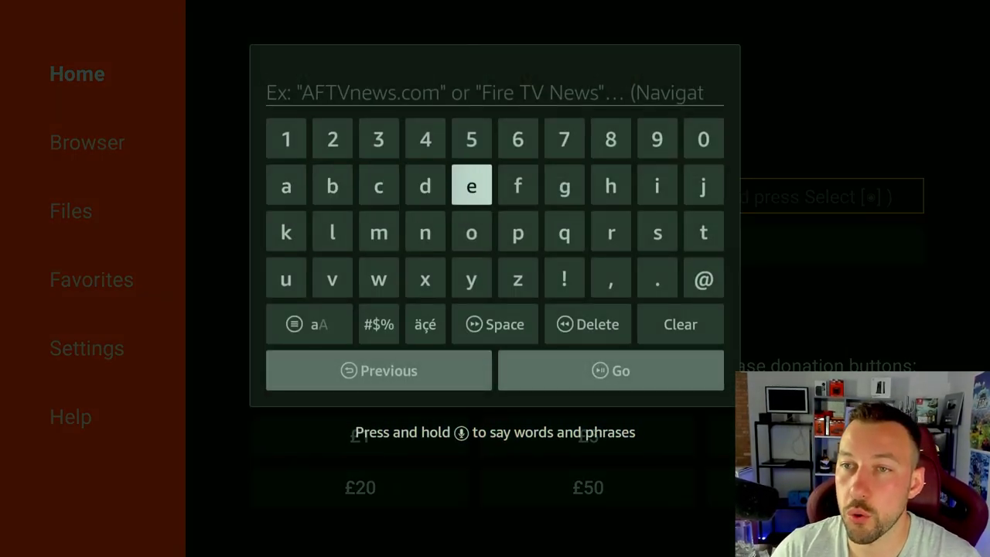
key(Up)
key(Right)
key(Right)
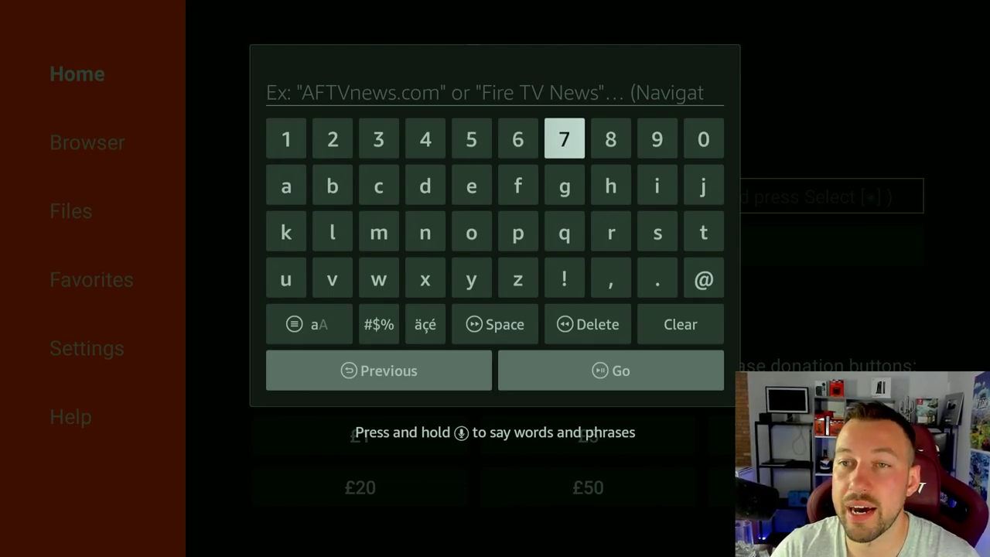
key(Return)
key(Return)
key(Left)
key(Left)
key(Left)
key(Left)
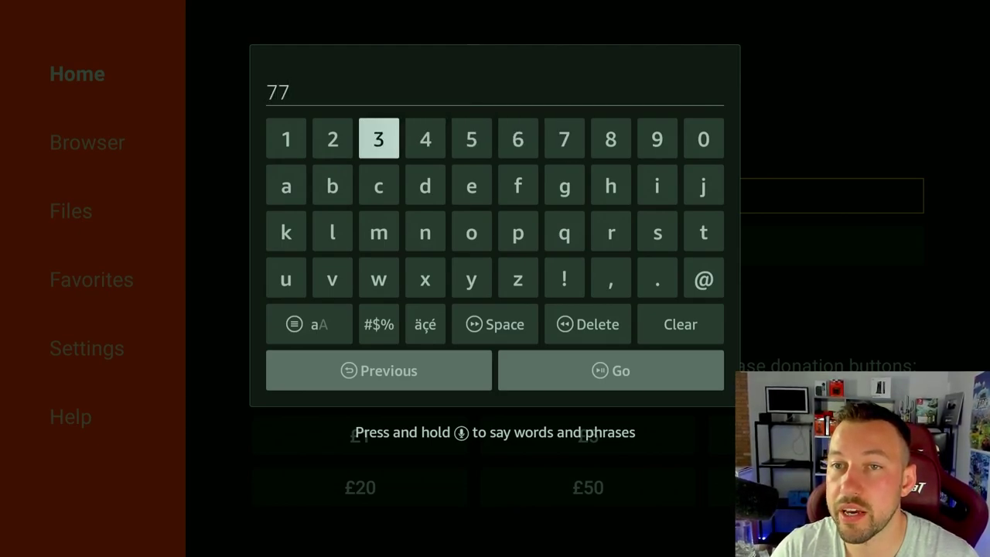
key(Return)
key(Right)
key(Right)
key(Right)
key(Right)
key(Return)
key(Right)
key(Return)
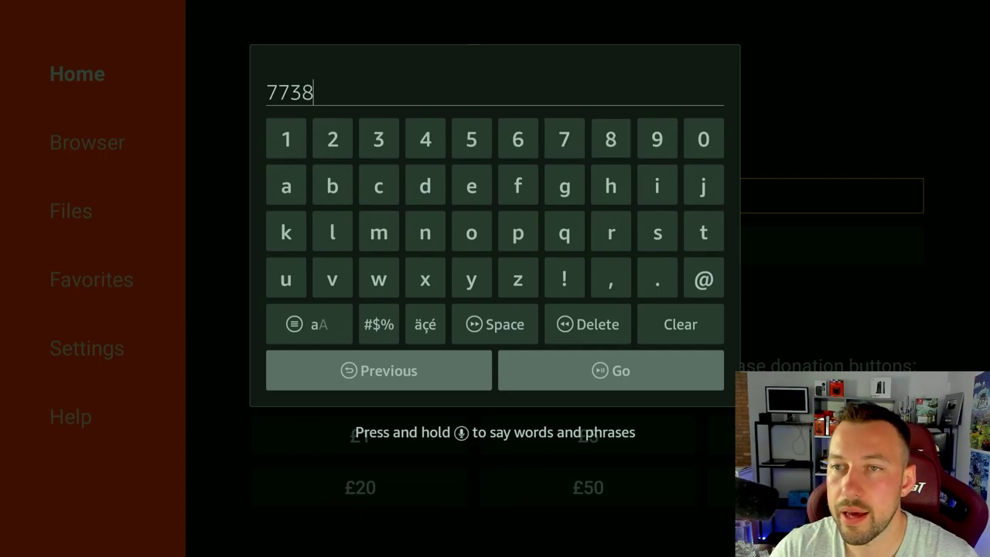
key(Left)
key(Left)
key(Left)
key(Left)
key(Left)
key(Left)
key(Left)
key(Left)
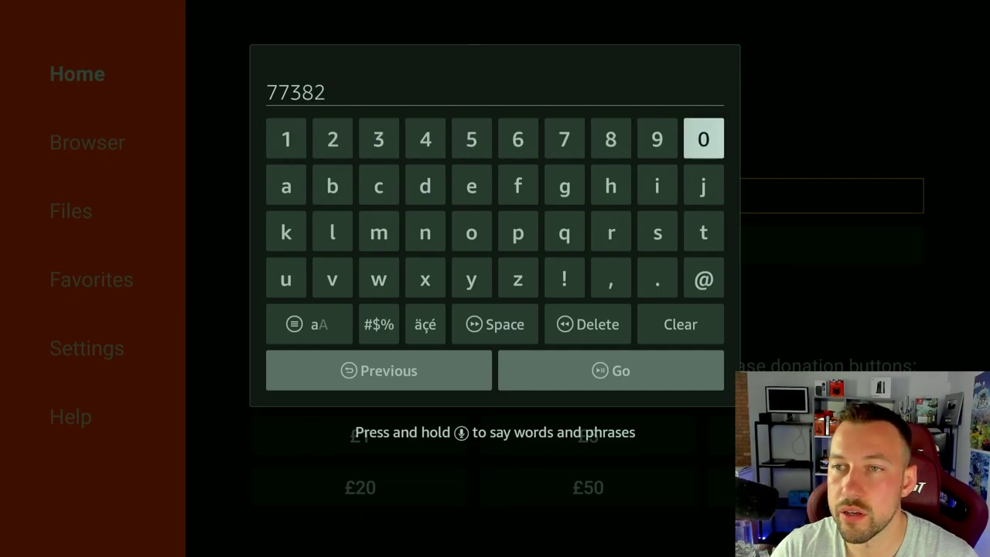
key(Return)
key(Down)
key(Down)
key(Down)
key(Down)
key(Down)
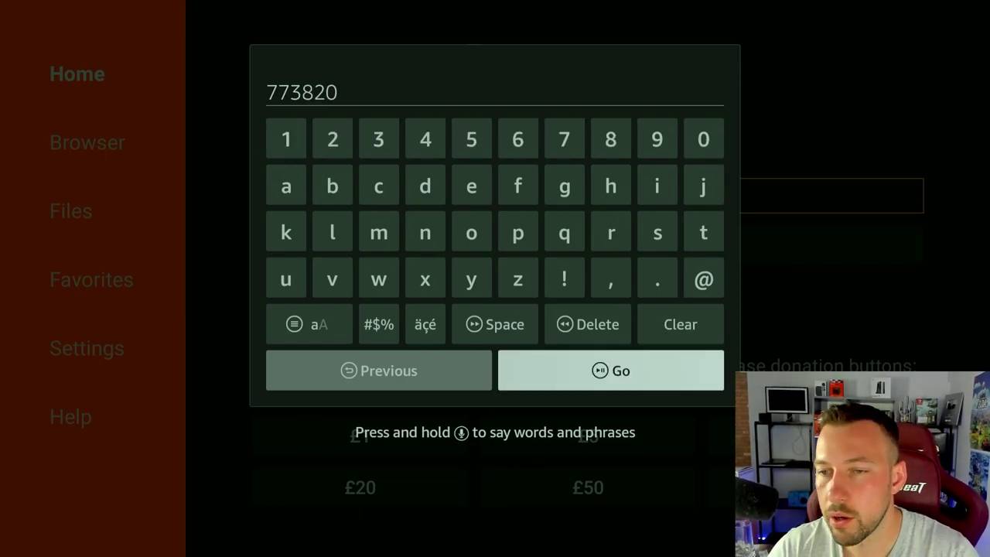
key(Return)
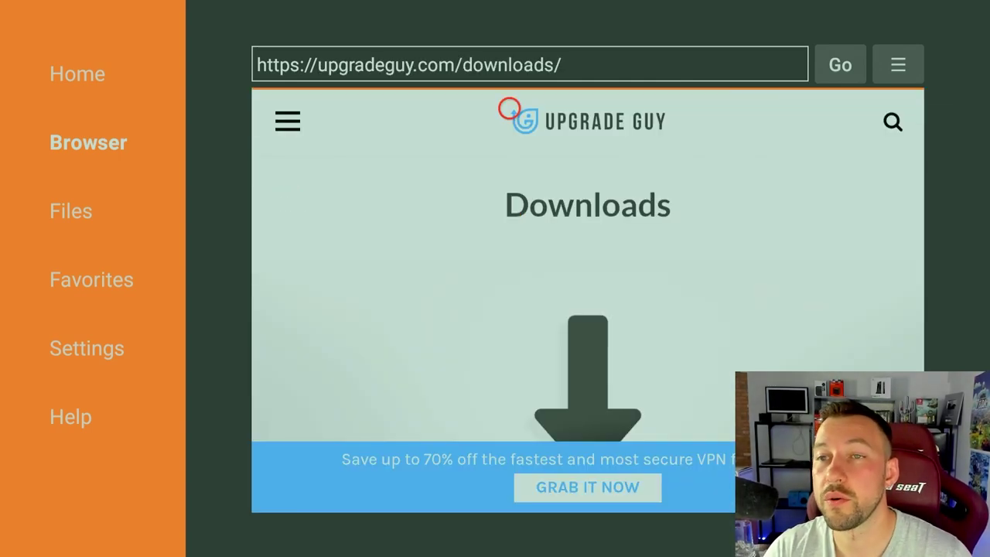
Try saving the Upgrade Guy Downloads page as a favorite, cancelling at the duplicate warning
key(Up)
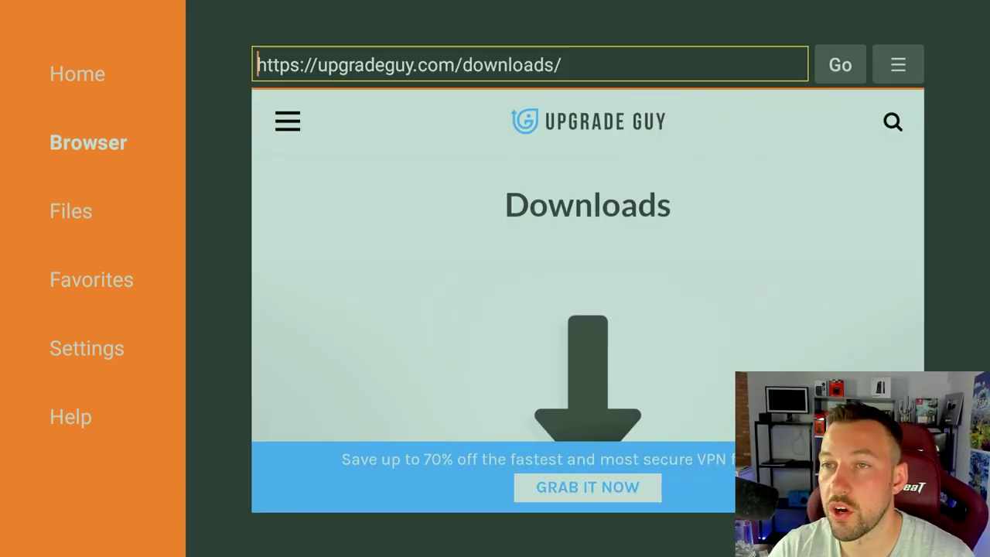
key(Right)
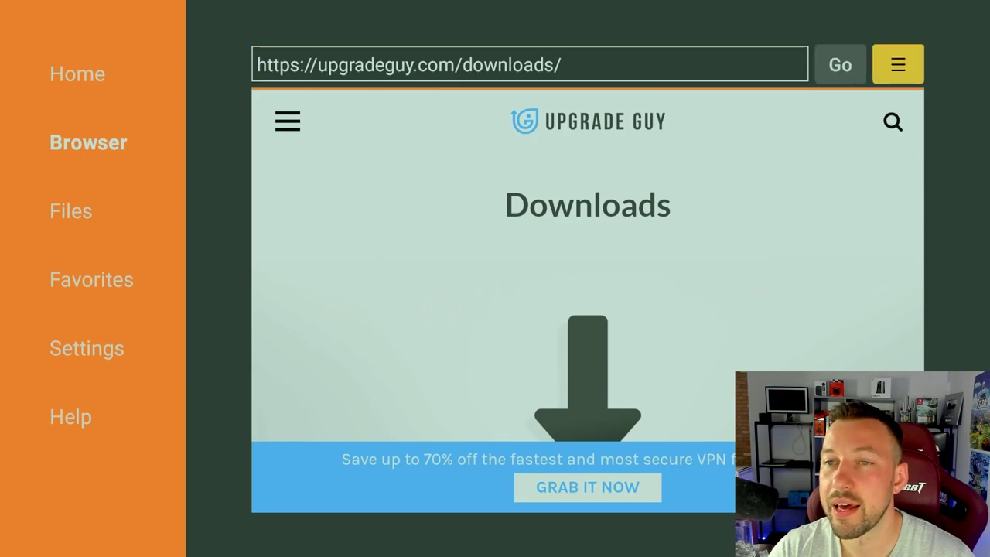
key(Return)
key(Down)
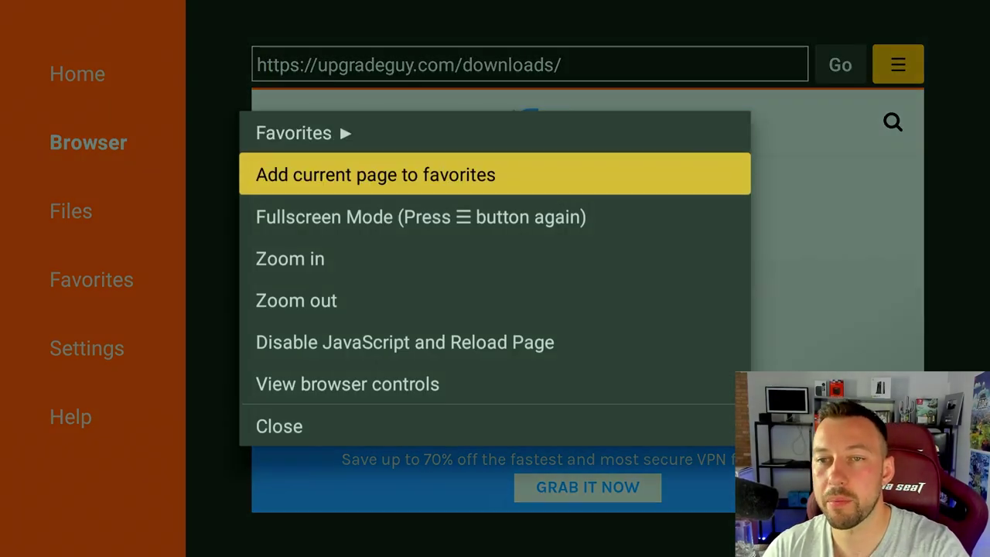
key(Return)
key(Down)
key(Left)
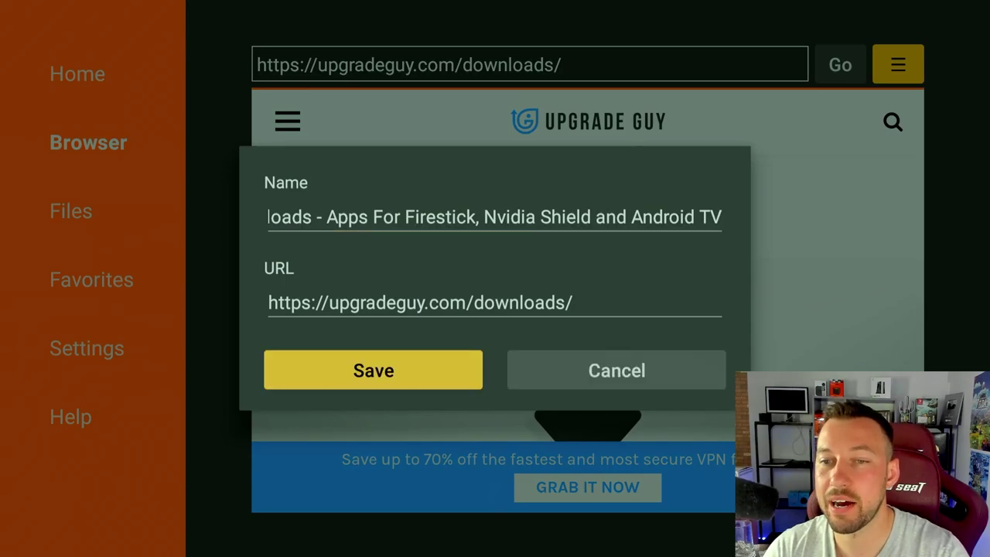
key(Return)
key(Down)
key(Down)
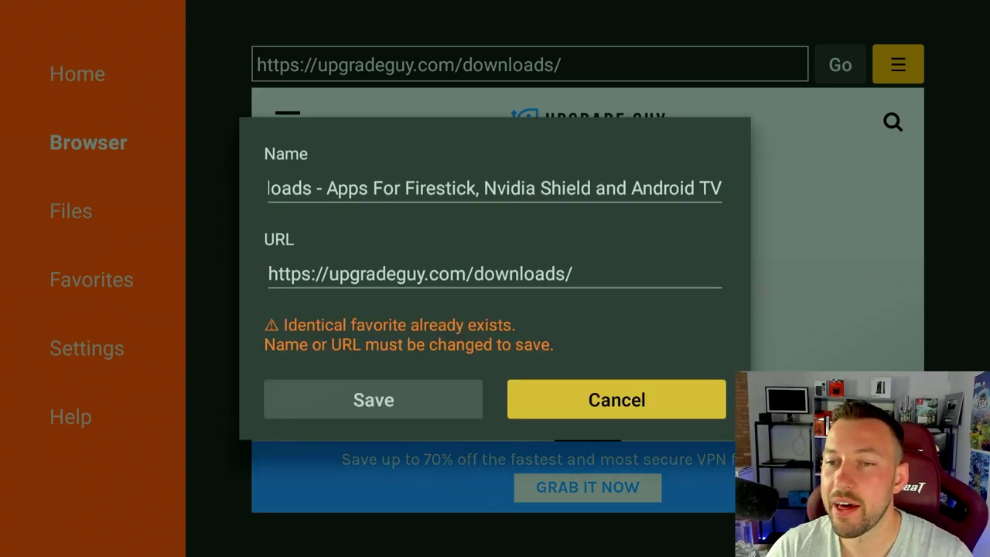
key(Return)
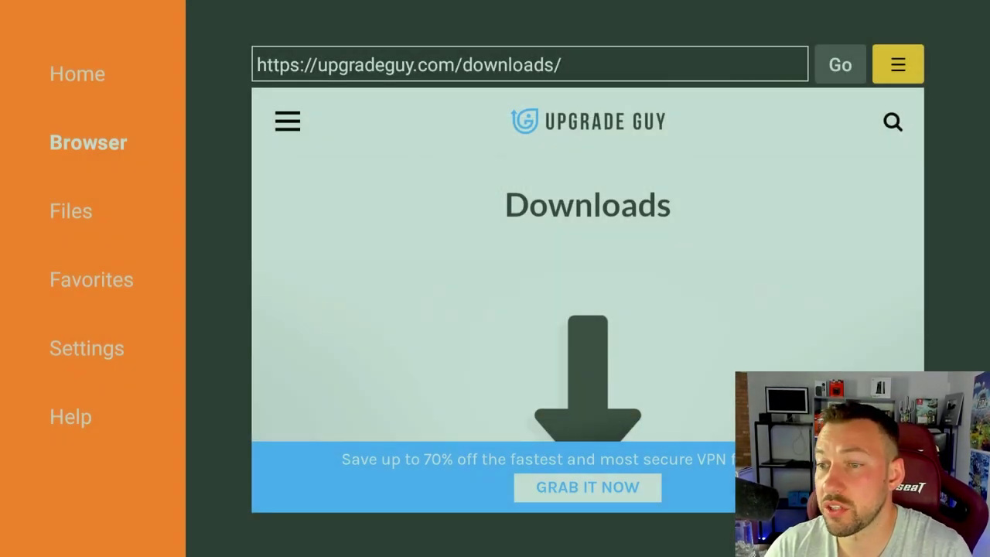
Move focus from the menu back to the Downloads web page
key(Left)
key(Left)
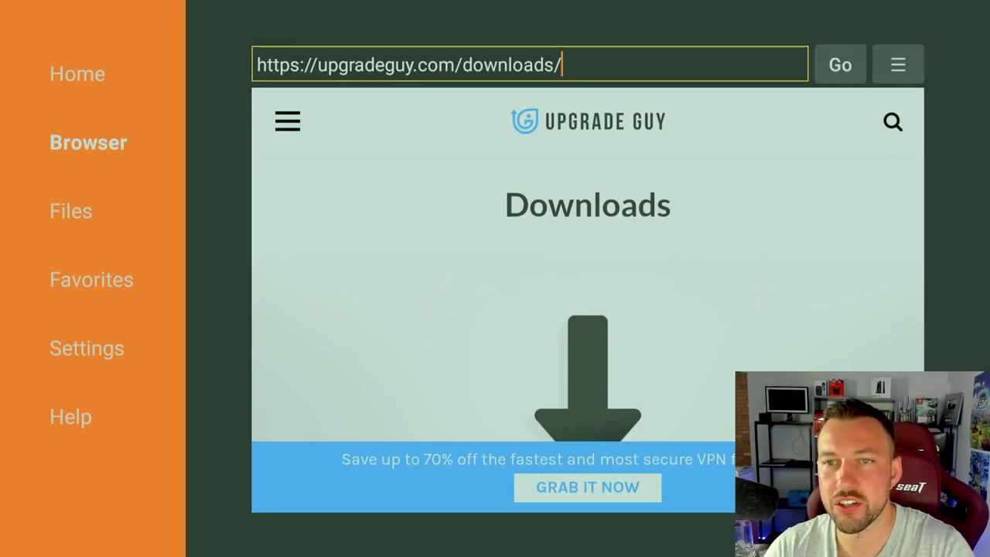
key(Left)
key(Down)
key(Down)
key(Down)
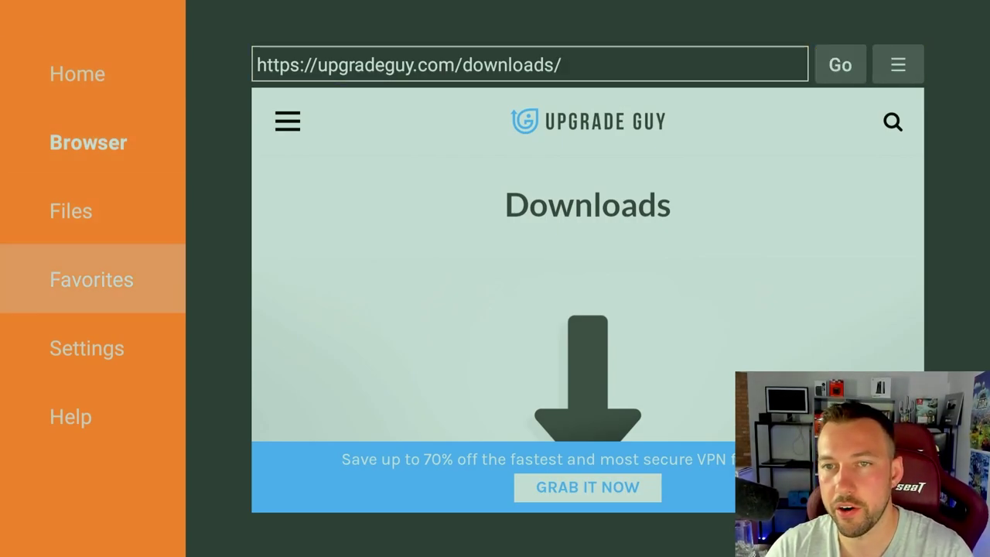
key(Right)
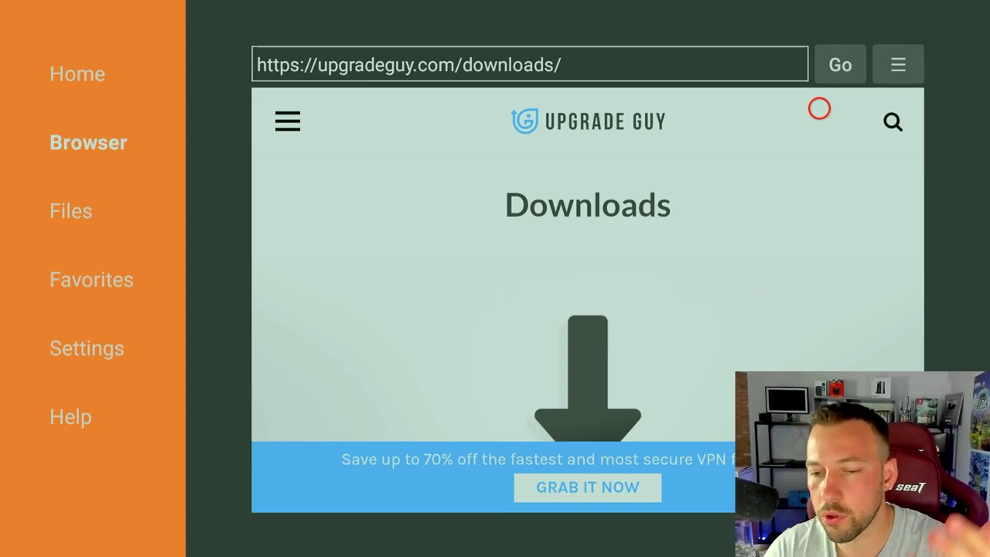
Scroll the Downloads list and open the Fire tv Cube Wolf Launcher link
scroll(819, 256, down, 5)
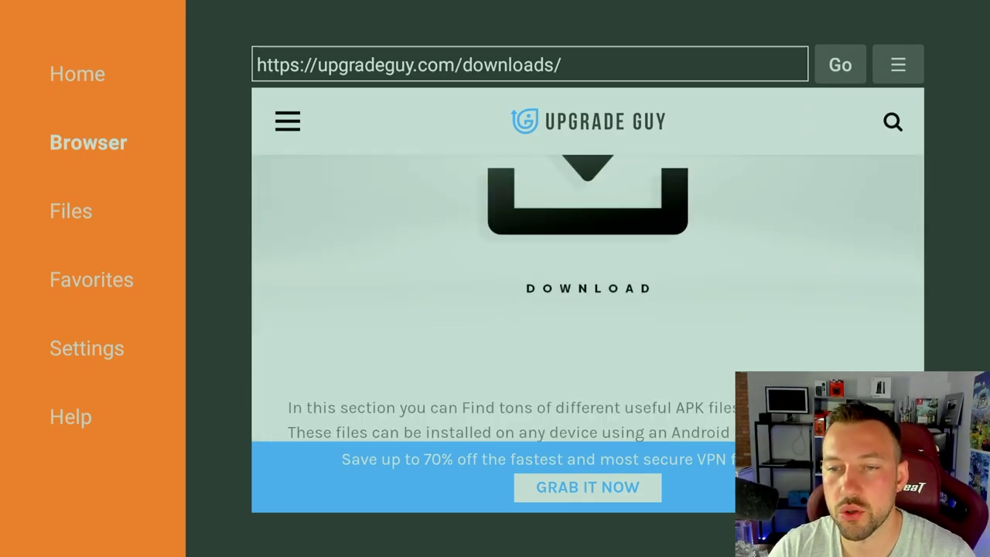
scroll(819, 255, down, 10)
scroll(819, 109, up, 3)
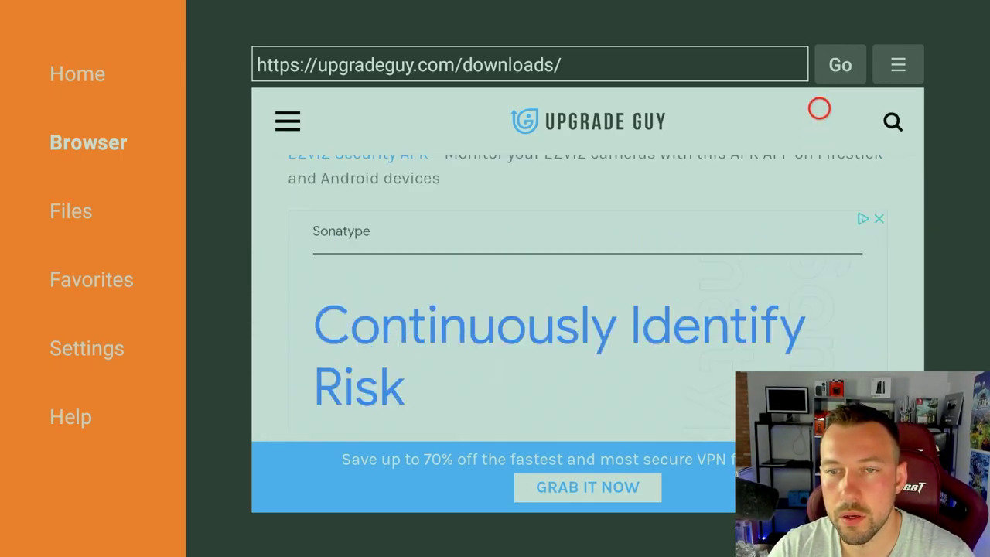
scroll(819, 109, up, 5)
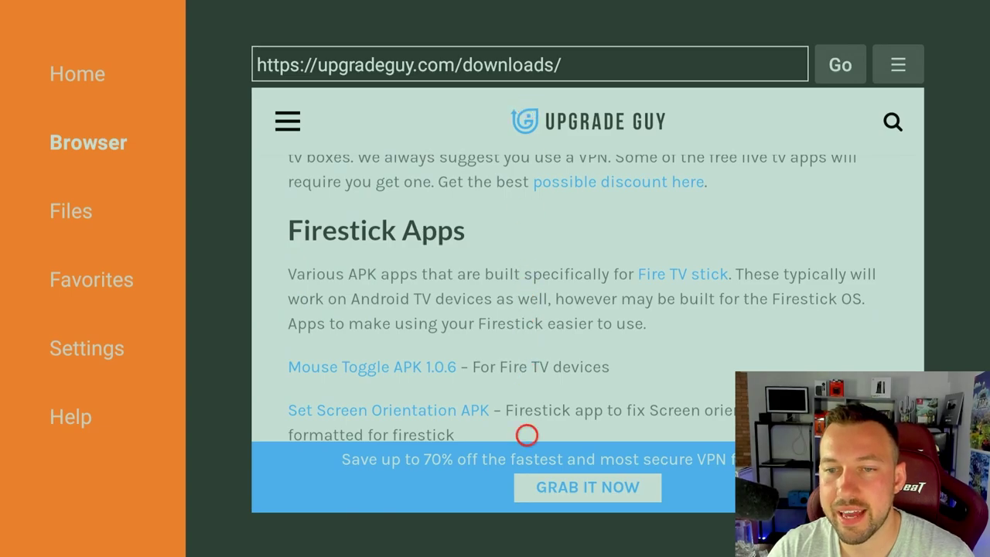
scroll(526, 489, down, 8)
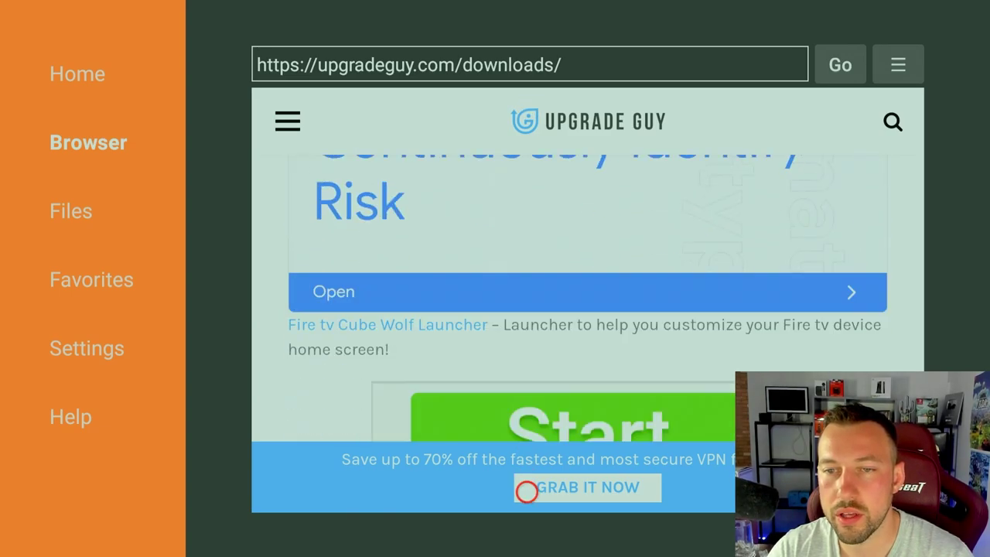
scroll(526, 488, down, 2)
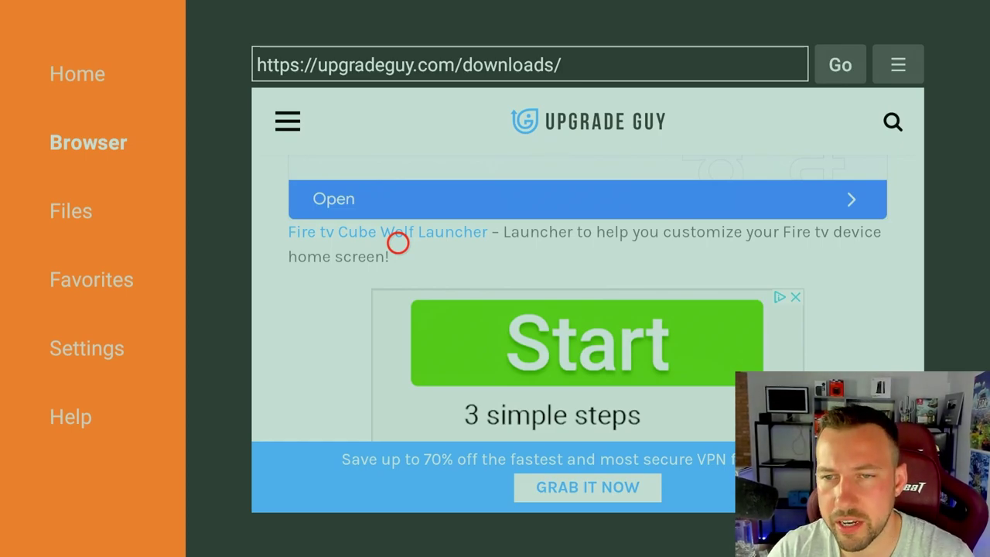
click(397, 242)
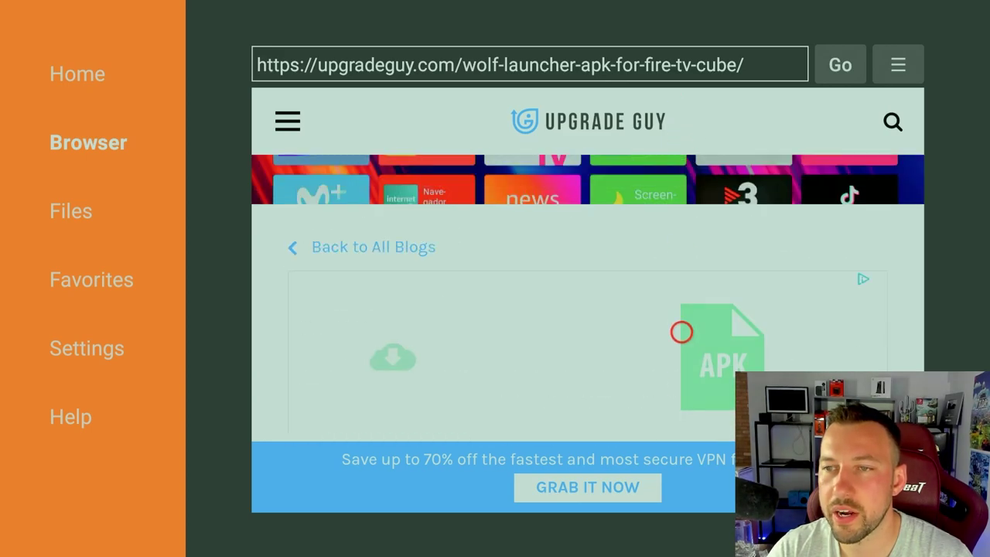
Download the 3.3 MB Wolf-Launcher_0.1.9.apk, install it, and press Done
scroll(681, 492, down, 10)
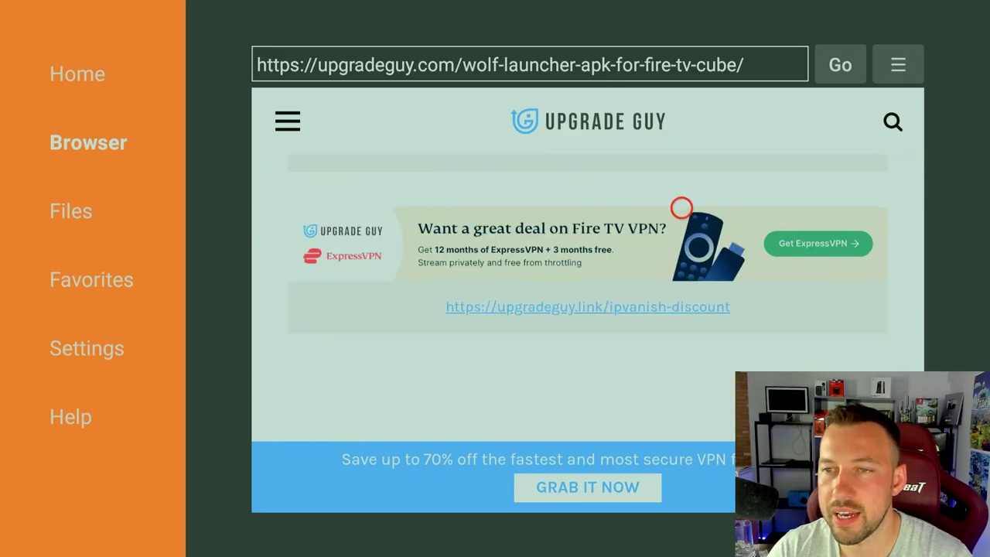
scroll(681, 109, up, 4)
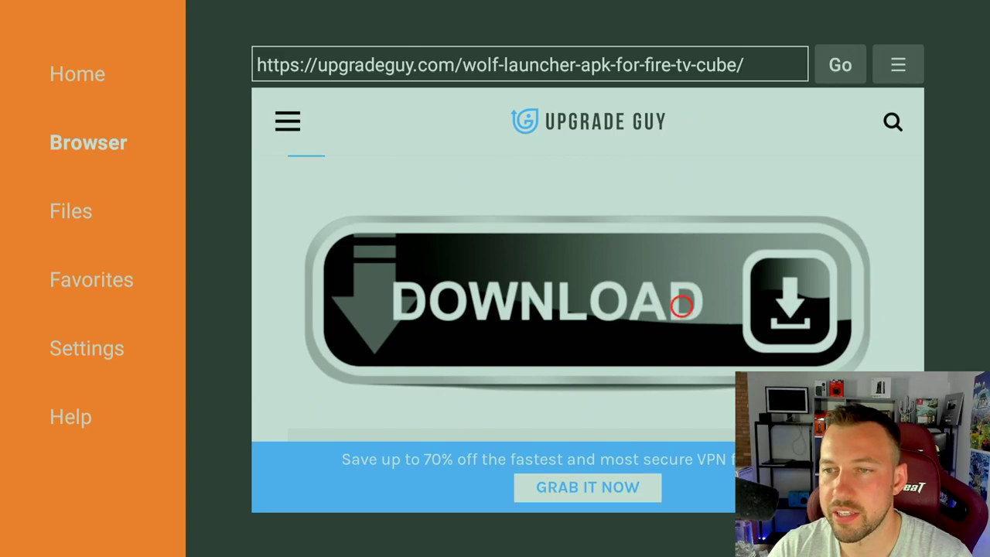
click(681, 306)
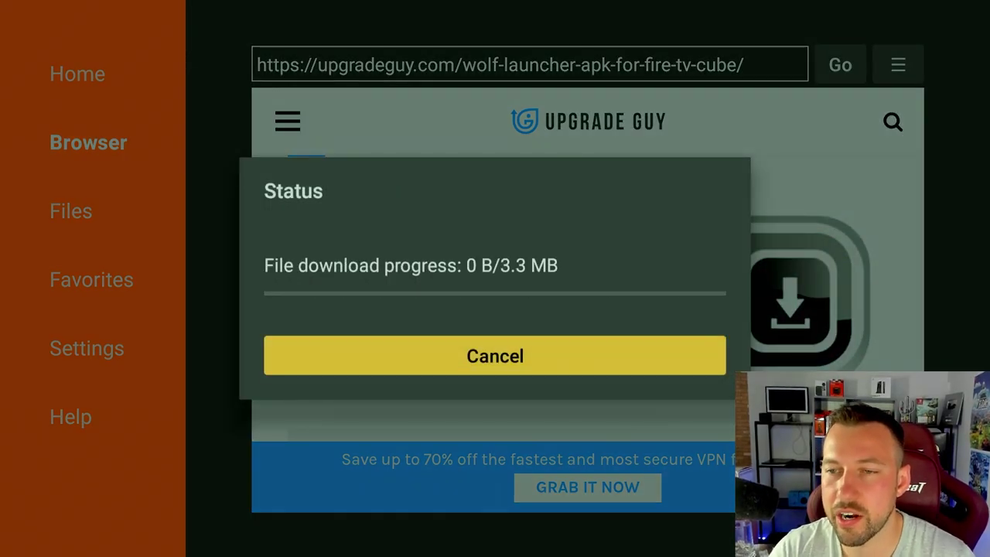
key(Return)
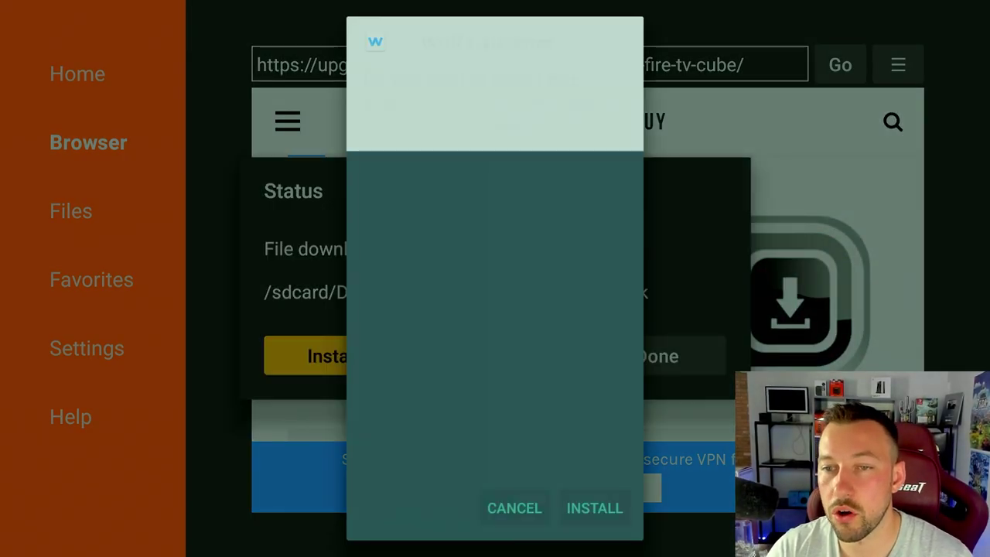
key(Return)
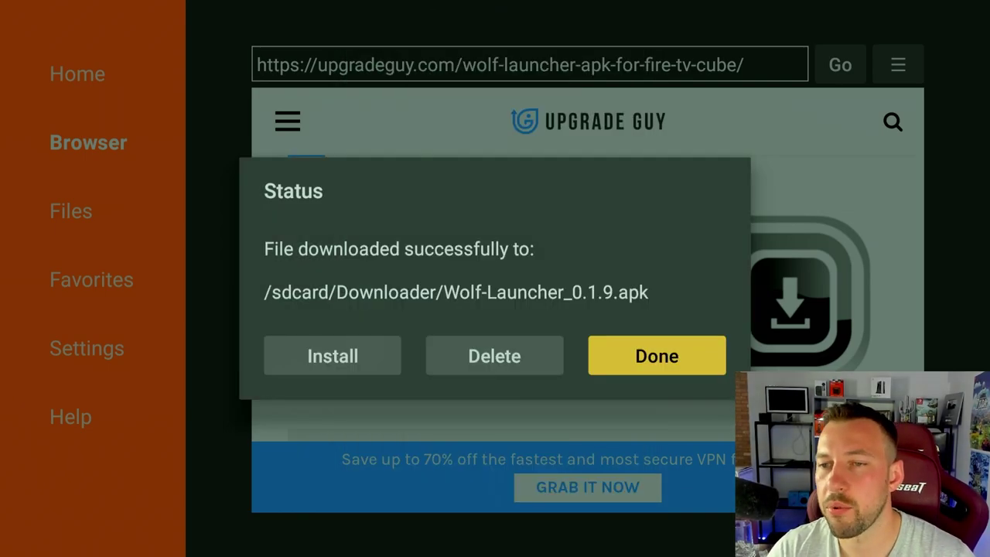
key(Return)
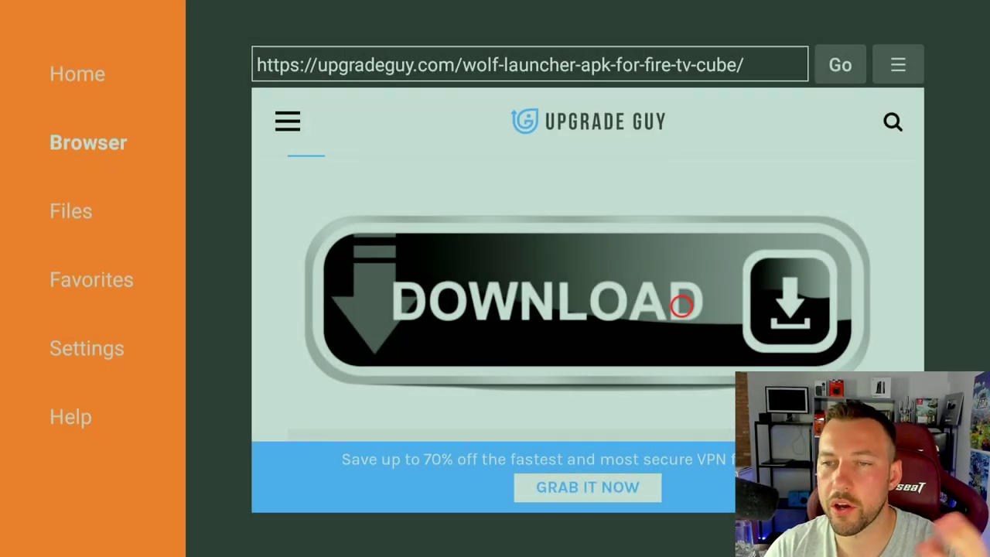
click(681, 306)
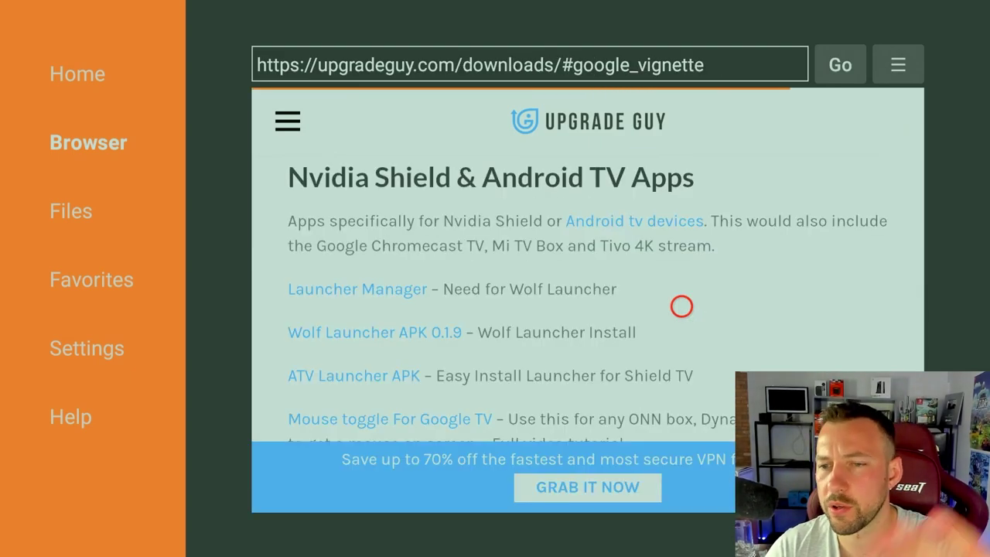
Download Firestick Launcher Manager from the Downloads page and install it
scroll(475, 108, up, 3)
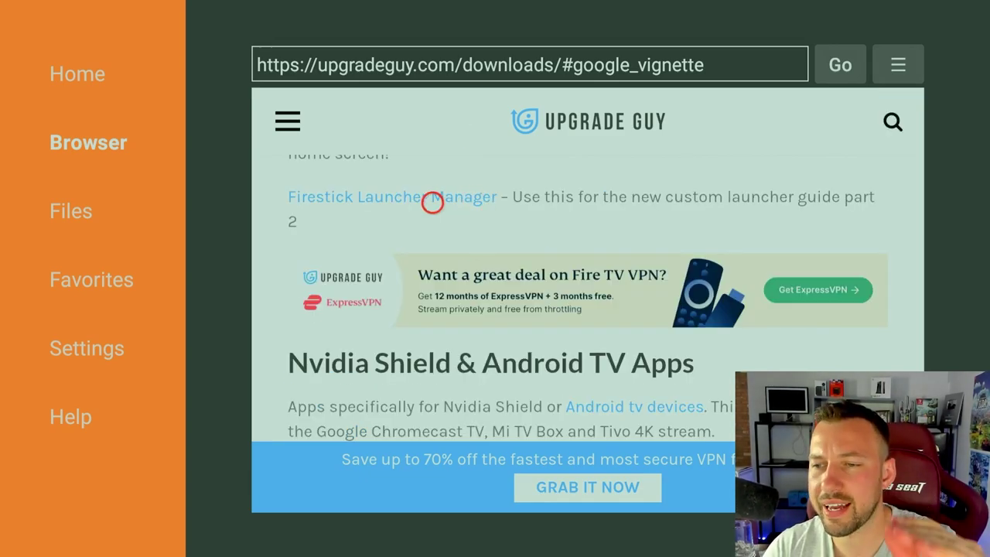
click(432, 202)
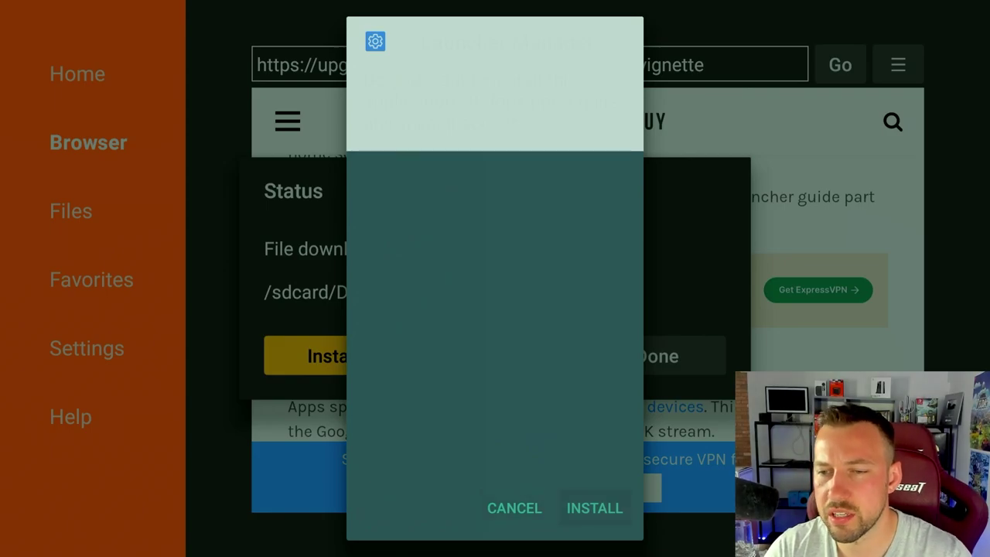
key(Return)
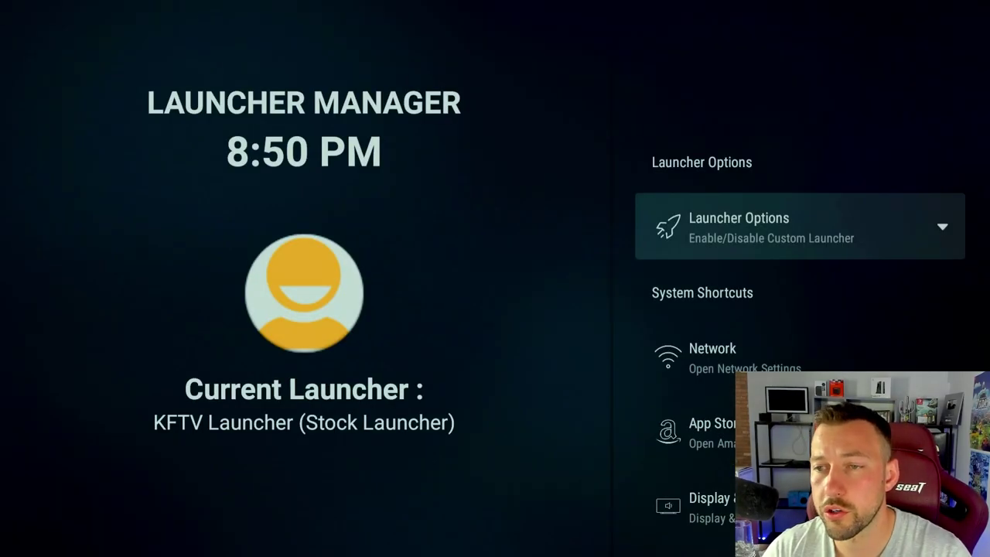
Expand Launcher Options and open Home Button Hook, finding it and Use ADB for Home off
key(Down)
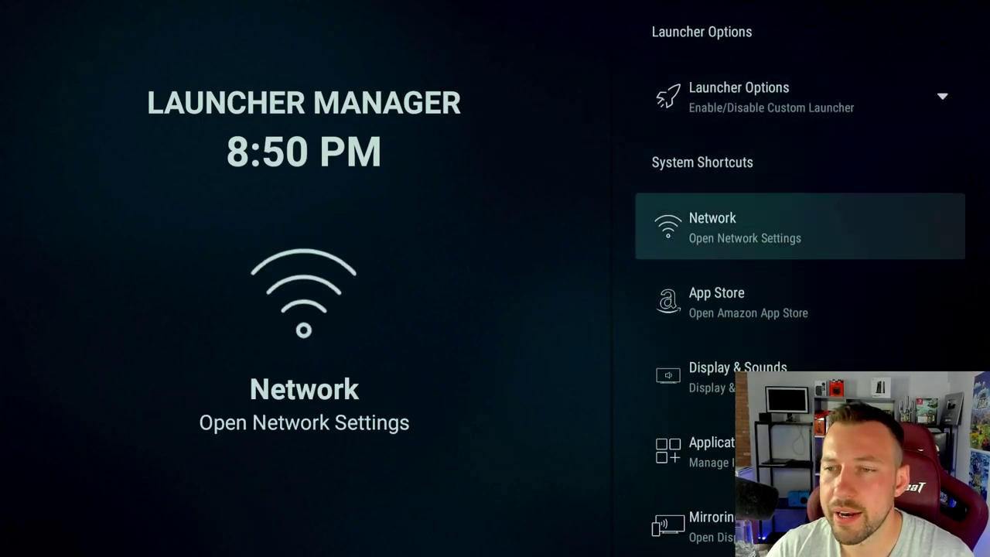
key(Down)
key(Down)
key(Down)
key(Down)
key(Down)
key(Up)
key(Up)
key(Up)
key(Up)
key(Up)
key(Up)
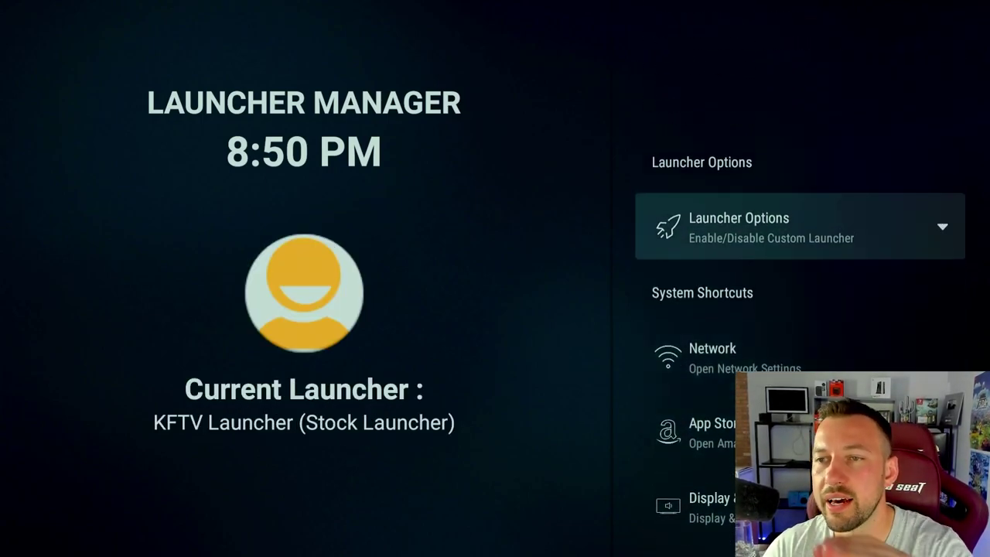
key(Return)
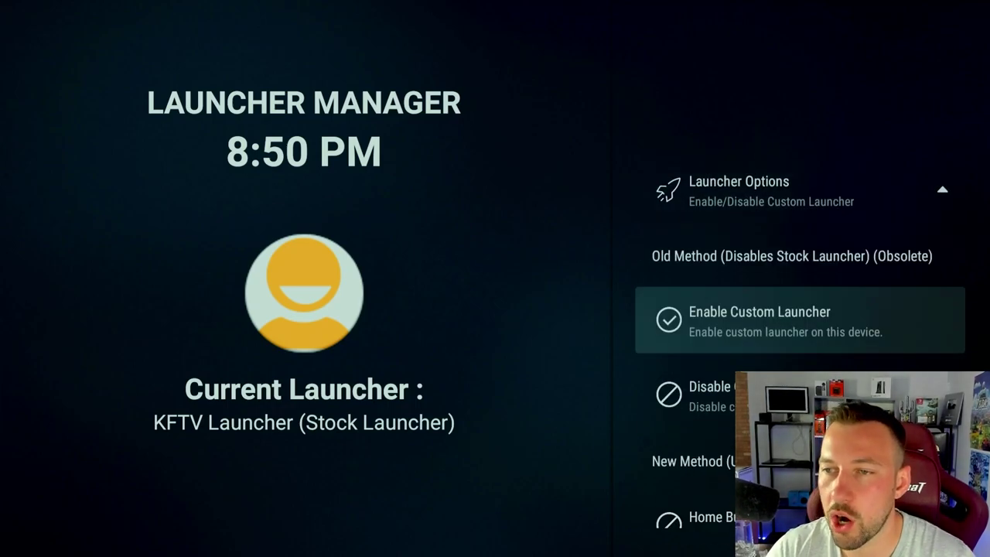
key(Down)
key(Down)
key(Down)
key(Up)
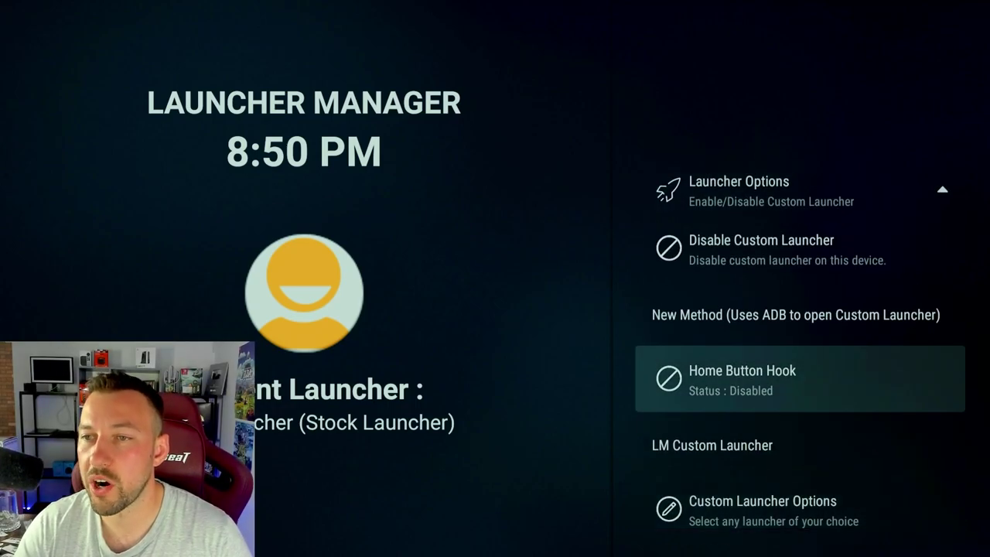
key(Return)
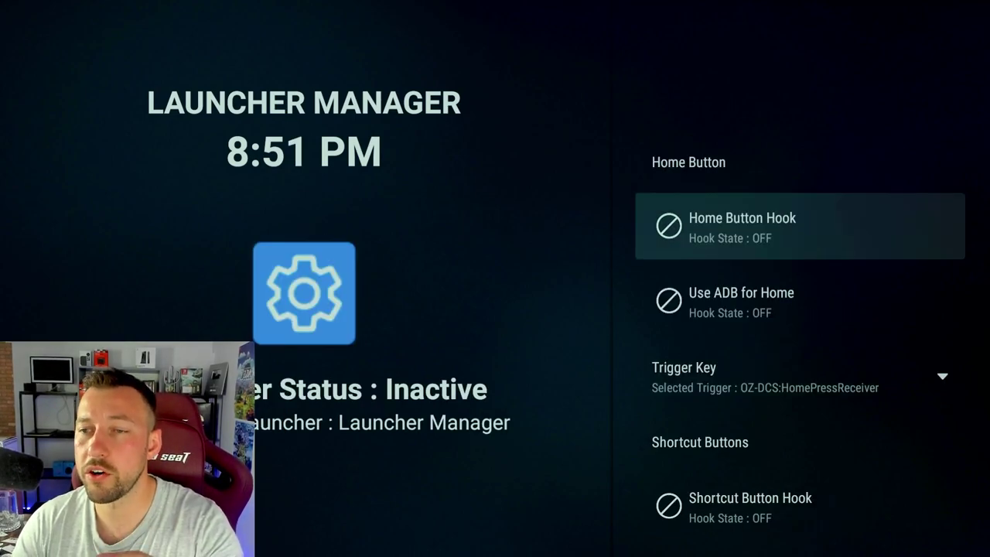
key(Down)
key(Up)
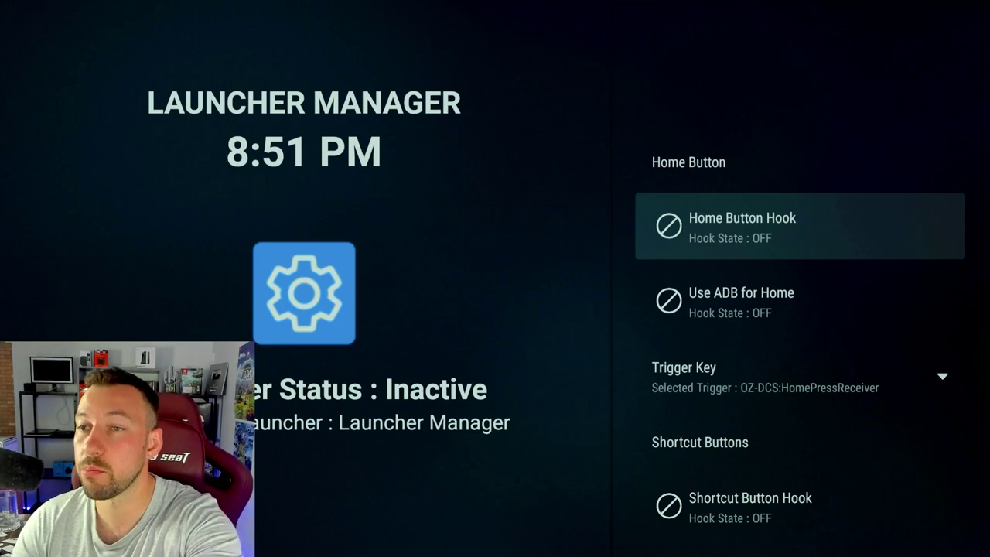
key(Up)
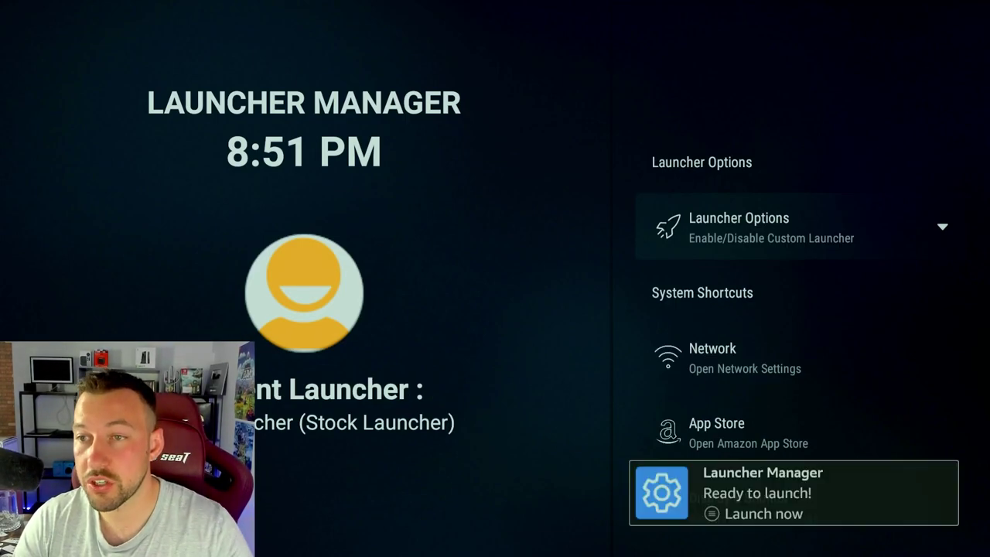
Turn Home Button Hook and Use ADB for Home ON under Launcher Options
key(Return)
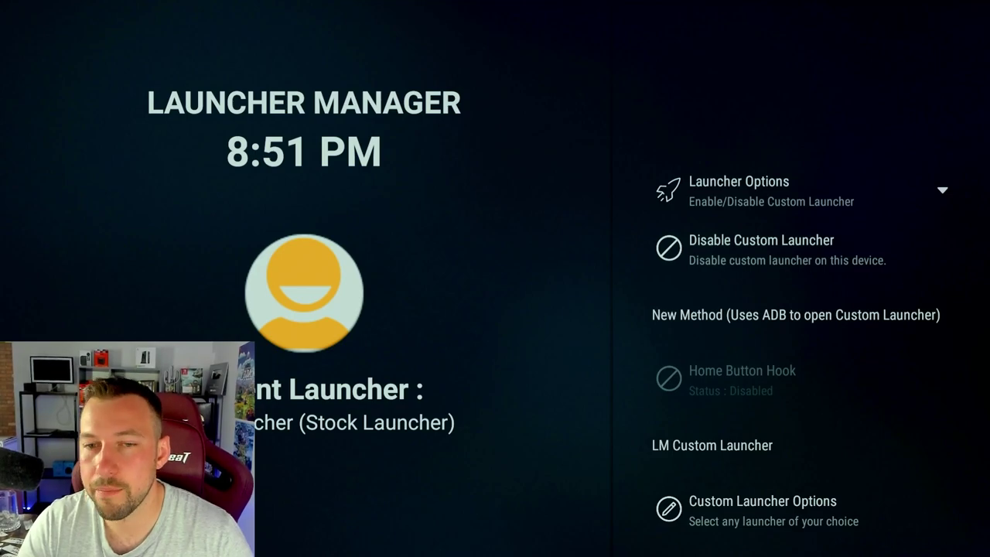
key(Return)
key(Return)
key(Down)
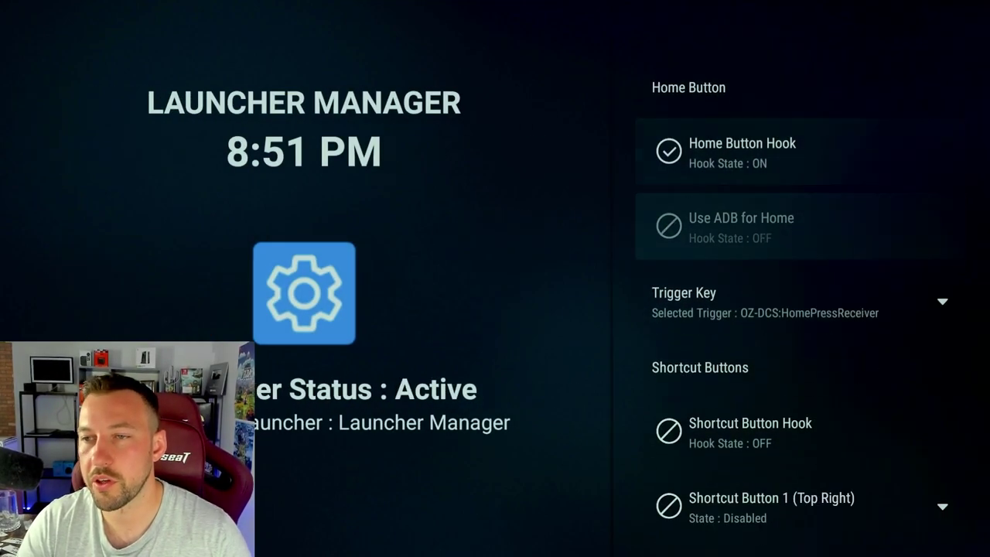
key(Return)
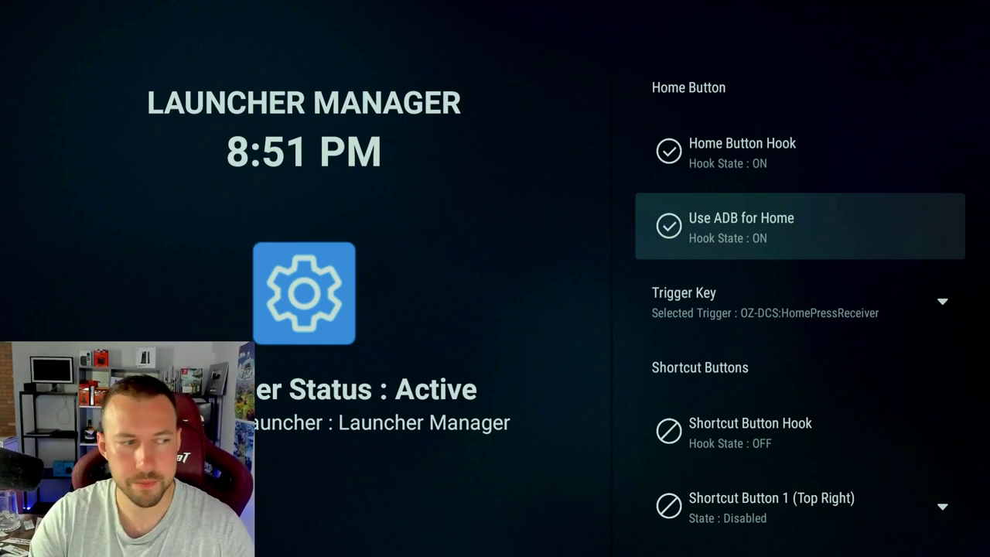
key(Up)
key(Up)
Expand Launcher Options and open Custom Launcher Options
key(Down)
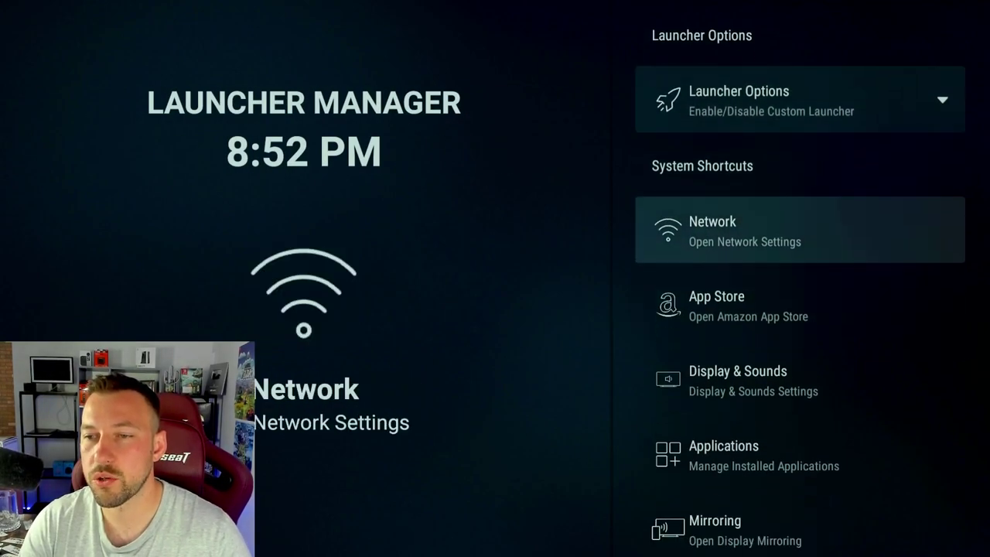
key(Up)
key(Return)
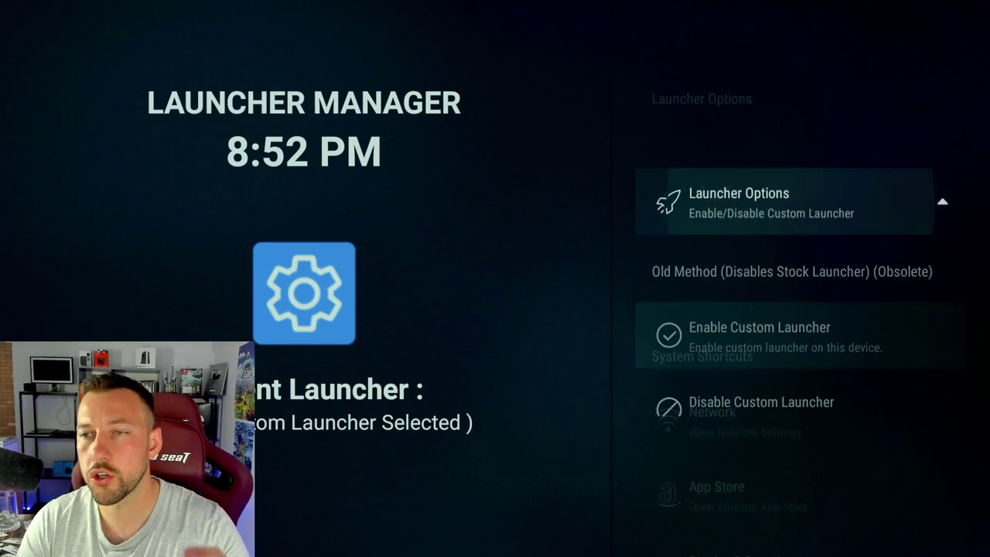
key(Down)
key(Down)
key(Down)
key(Down)
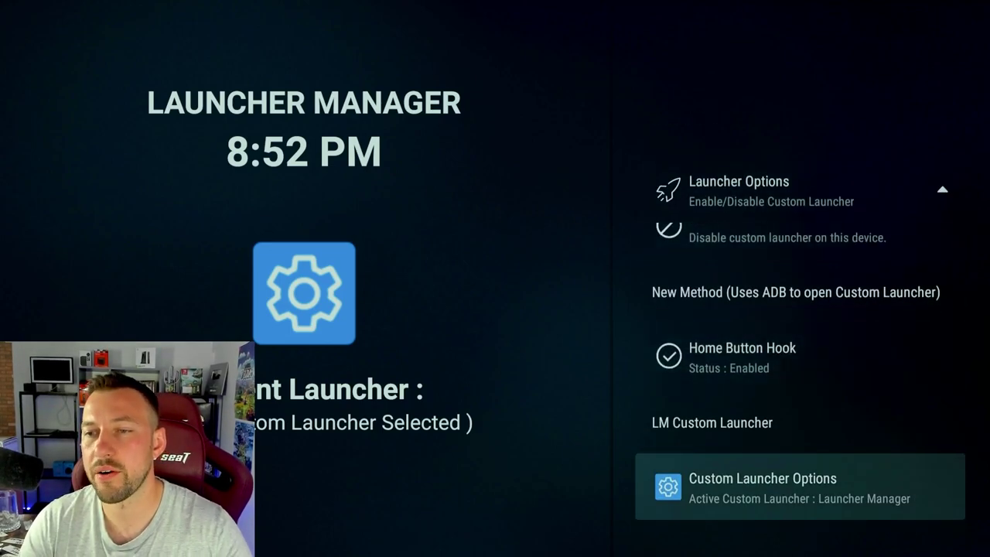
key(Return)
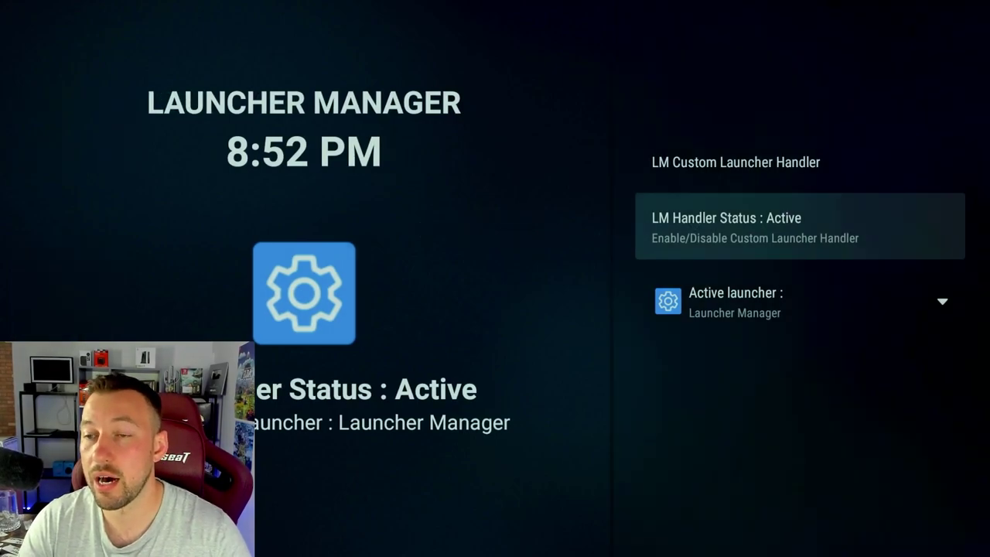
Choose Wolf Launcher from the Active launcher dropdown
key(Down)
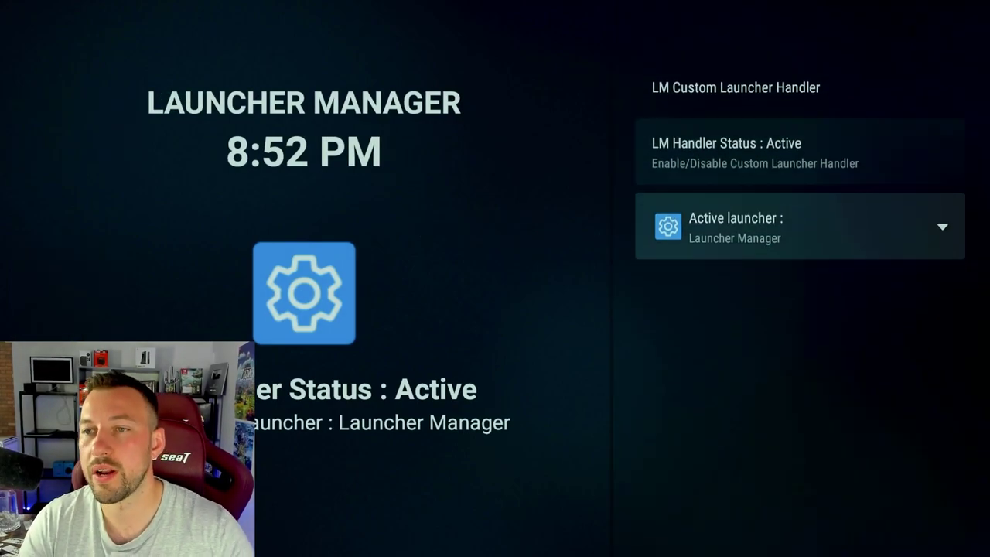
key(Return)
key(Down)
key(Down)
key(Down)
key(Down)
key(Down)
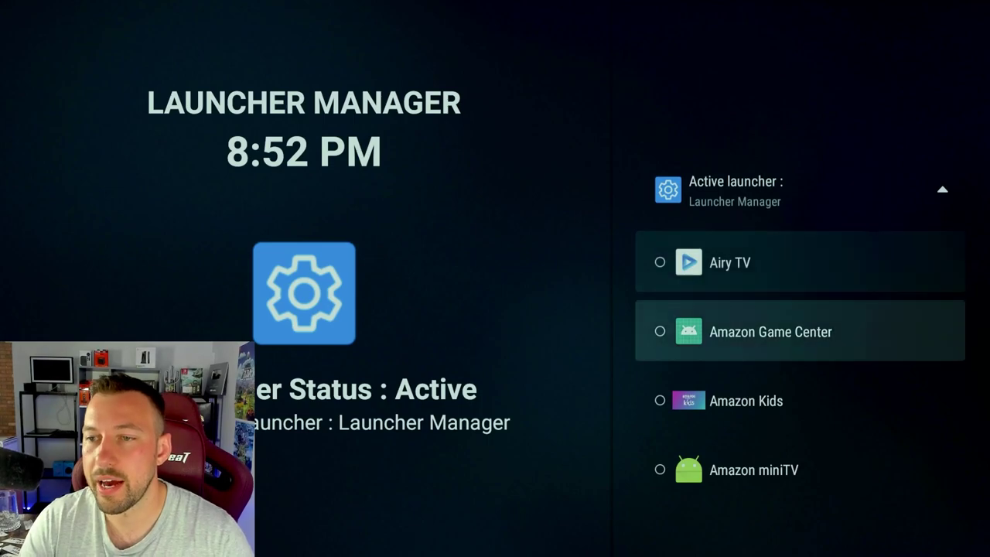
key(Down)
key(Down)
key(Down)
key(Down)
key(Down)
key(Down)
key(Down)
key(Down)
key(Down)
key(Down)
key(Down)
key(Down)
key(Down)
key(Down)
key(Down)
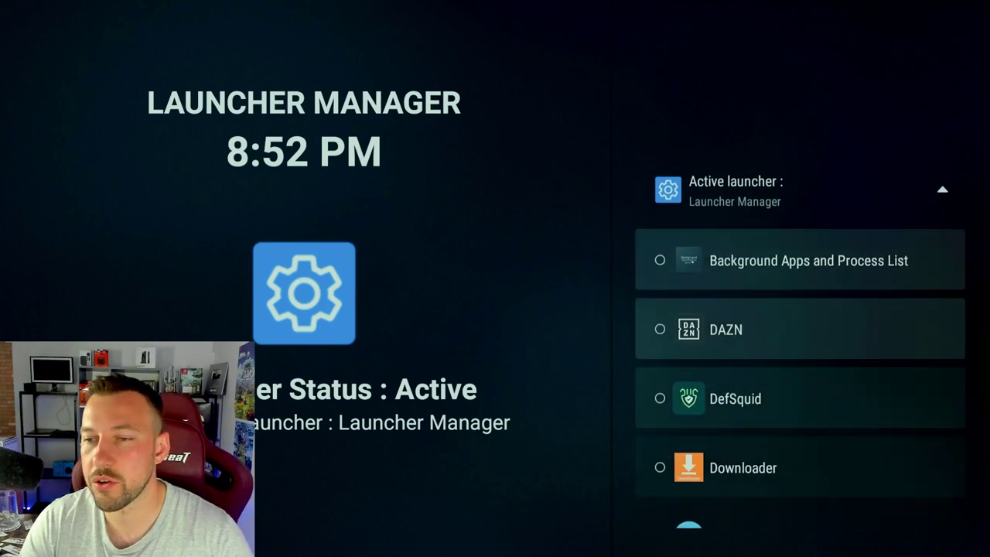
key(Down)
key(Down)
key(Down)
key(Down)
key(Down)
key(Down)
key(Down)
key(Down)
key(Down)
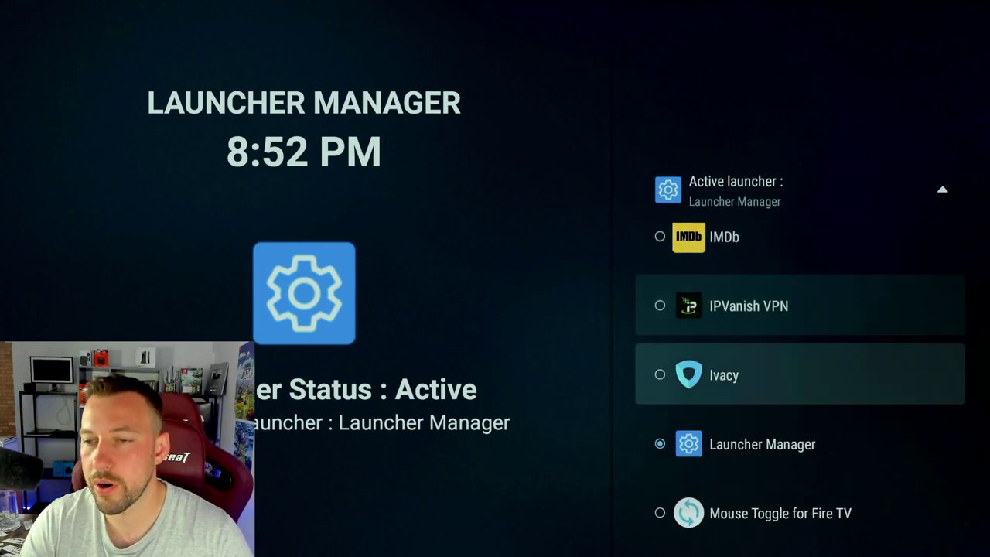
key(Down)
key(Down)
key(Down)
key(Down)
key(Down)
key(Down)
key(Down)
key(Down)
key(Down)
key(Down)
key(Down)
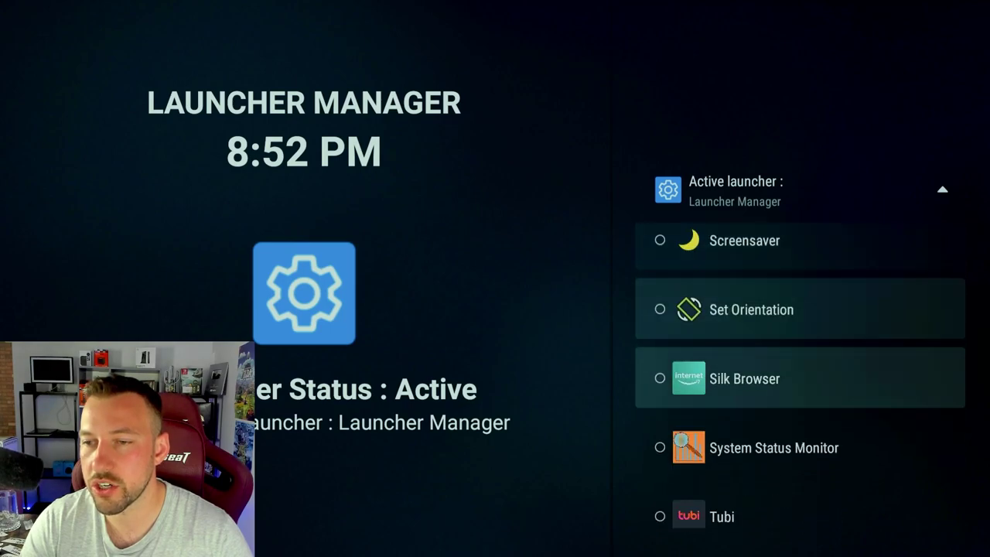
key(Return)
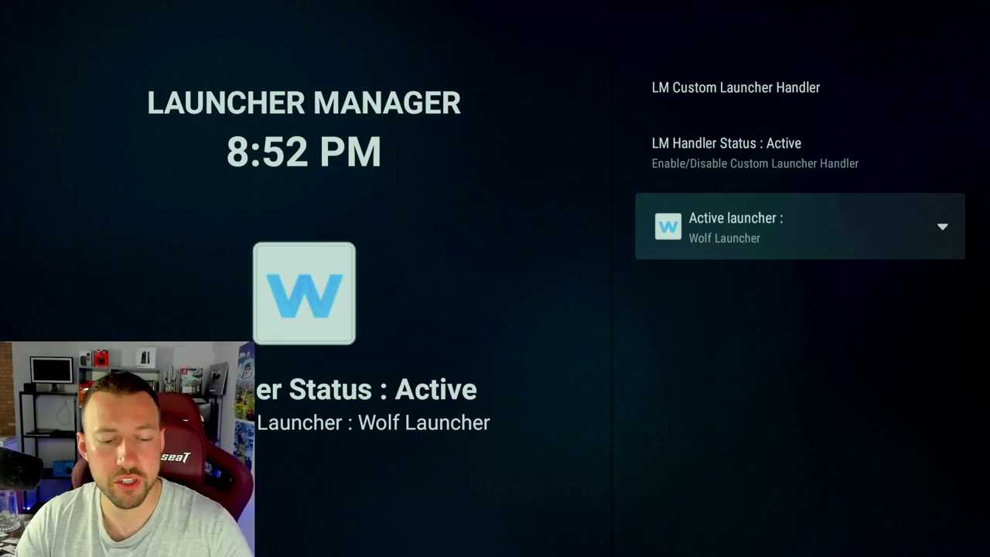
From the Home screen, browse the installed-apps grid to reach Remote ADB Shell and Wolf Launcher
key(Home)
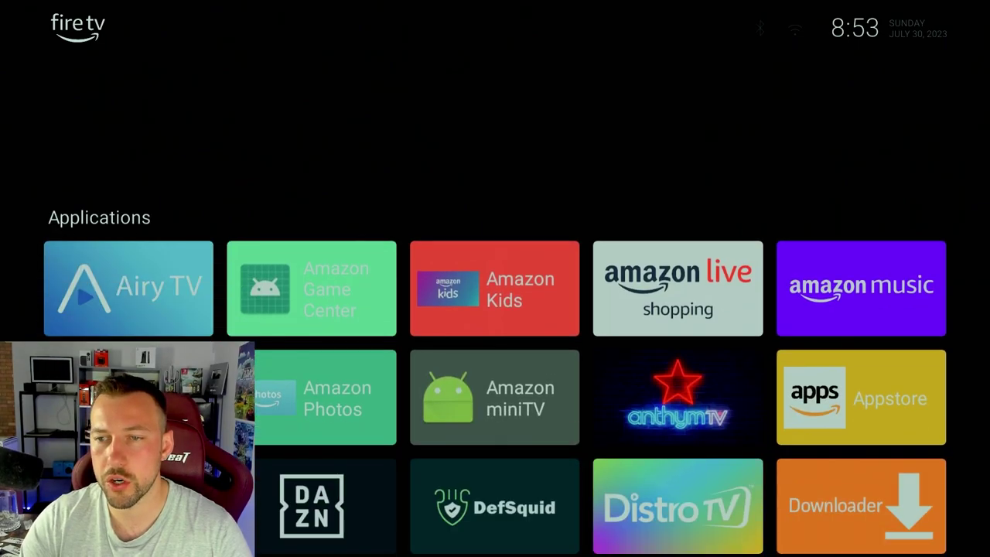
key(Down)
key(Down)
key(Down)
key(Down)
key(Down)
key(Down)
key(Down)
key(Down)
key(Down)
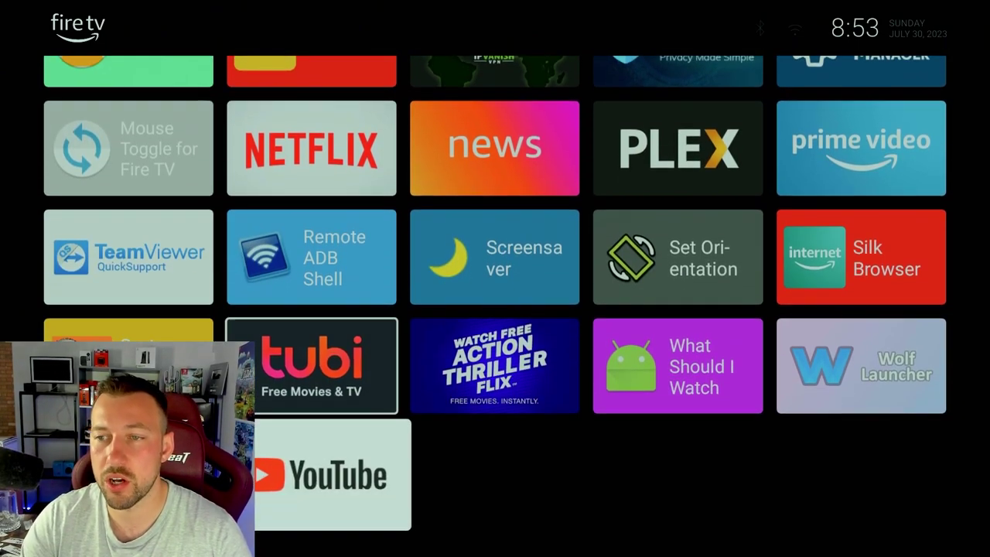
key(Up)
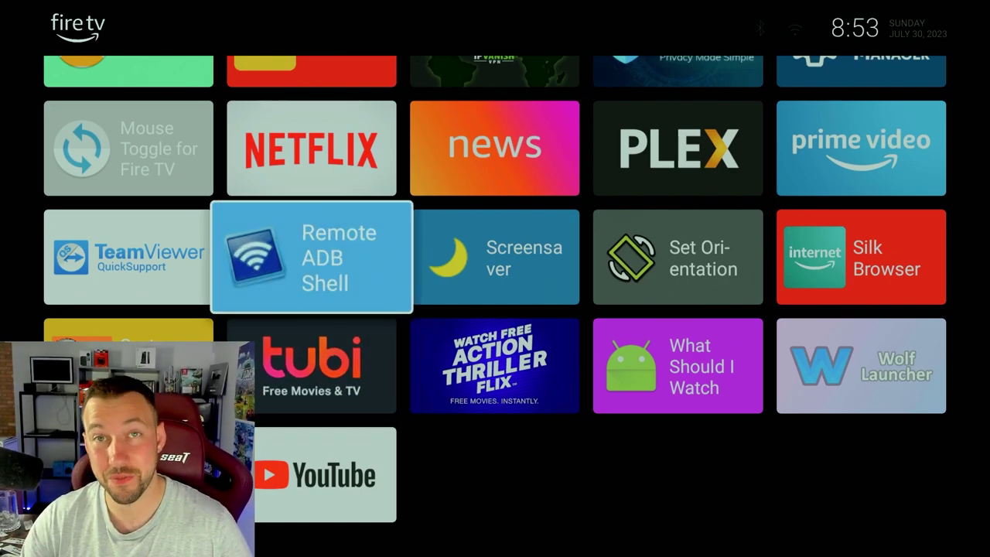
key(Left)
key(Down)
key(Right)
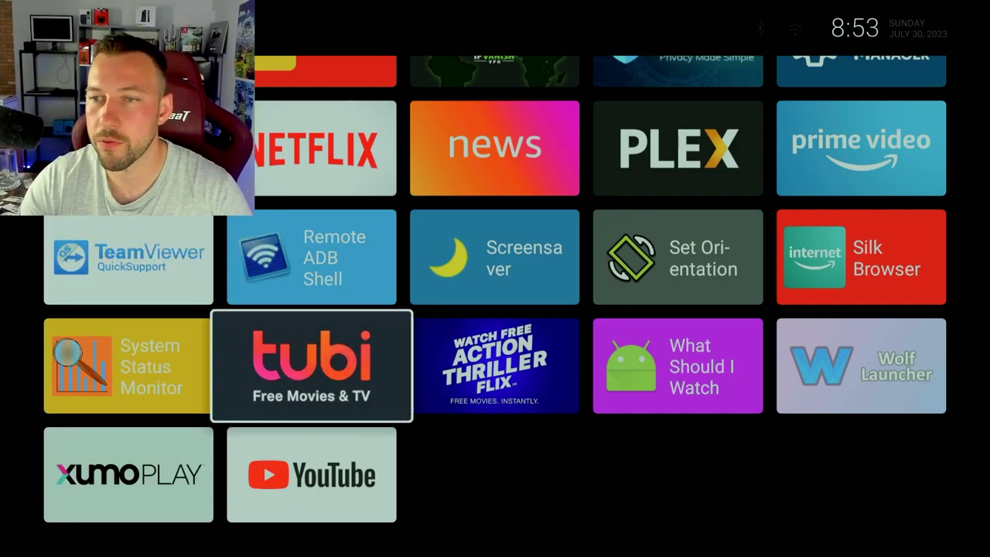
key(Right)
Open Other Settings > Screensaver in Launcher Manager, showing daydream timeout 5 and sleep timeout 0
key(Up)
key(Up)
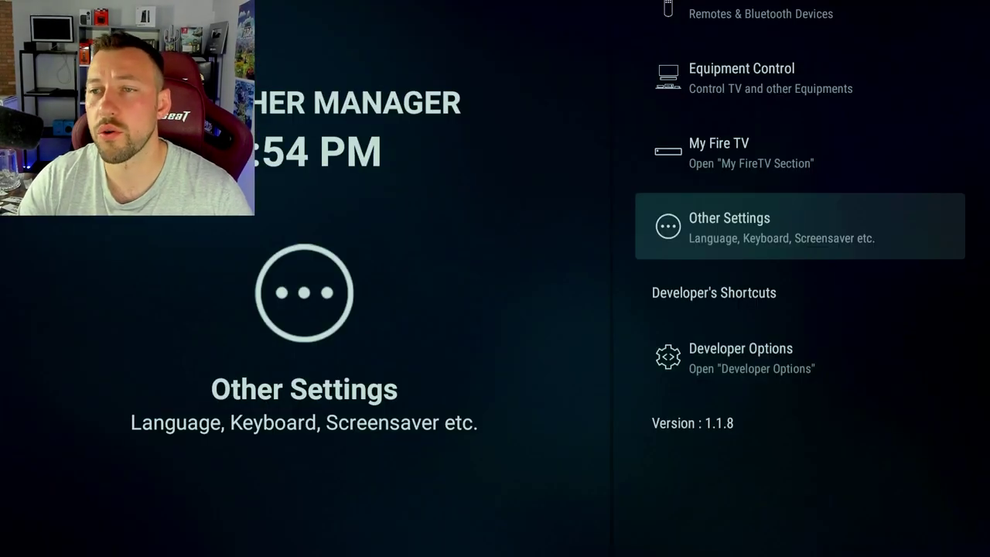
key(Return)
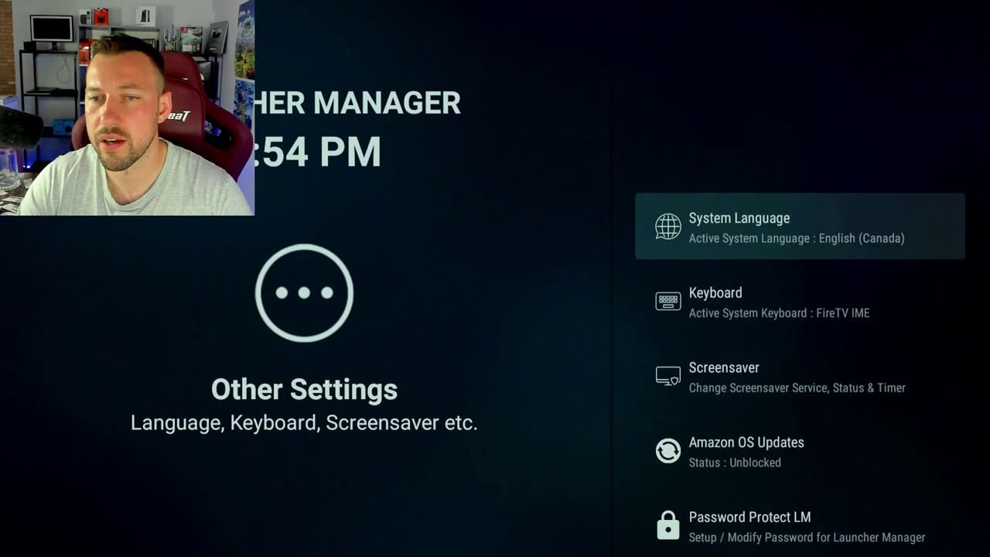
key(Down)
key(Down)
key(Up)
key(Up)
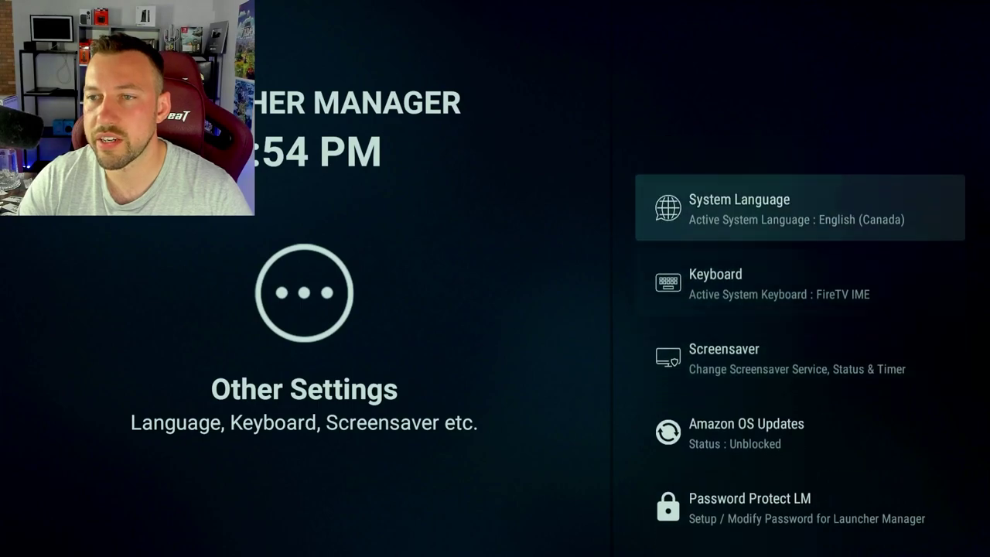
key(Down)
key(Down)
key(Return)
key(Down)
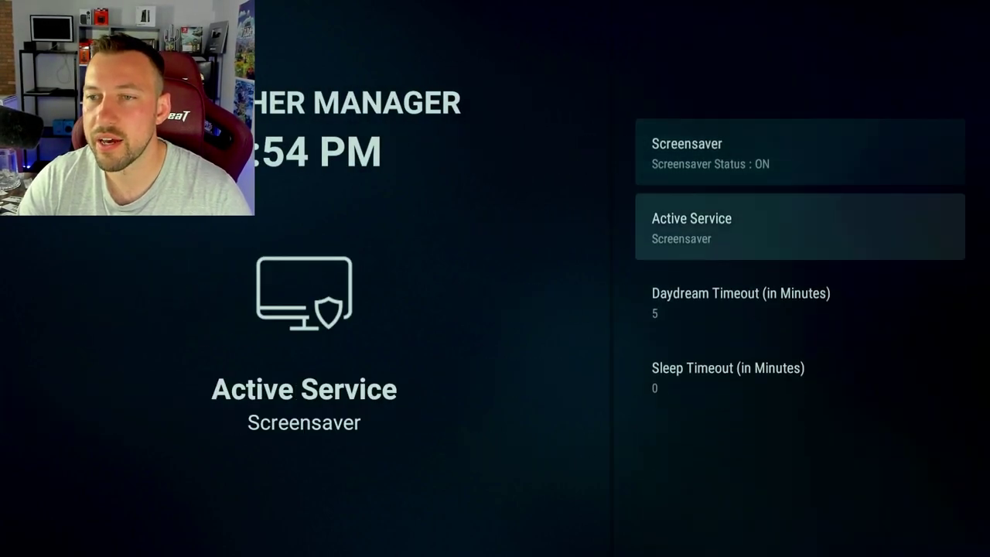
key(Down)
key(Down)
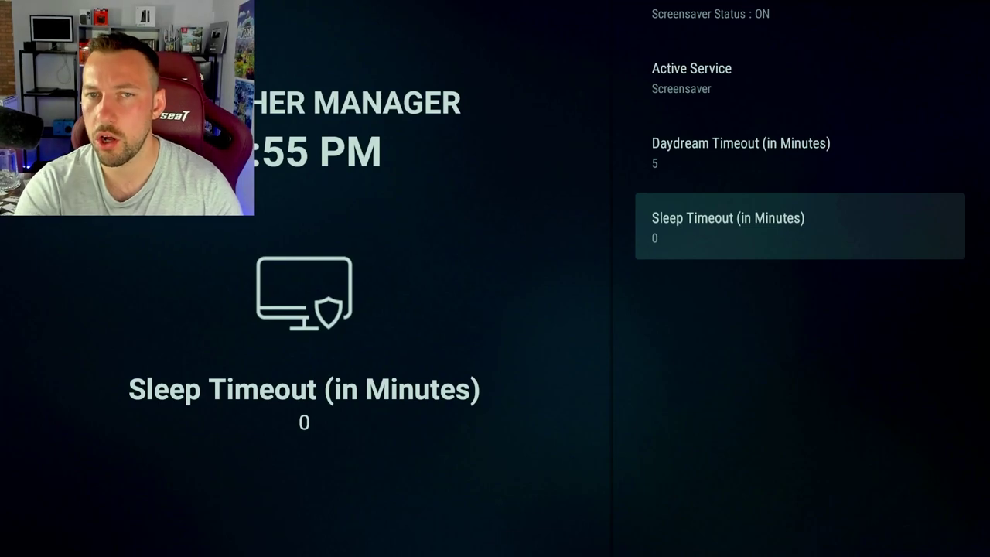
Return to Launcher Manager's main menu and open the Other Settings submenu
key(Escape)
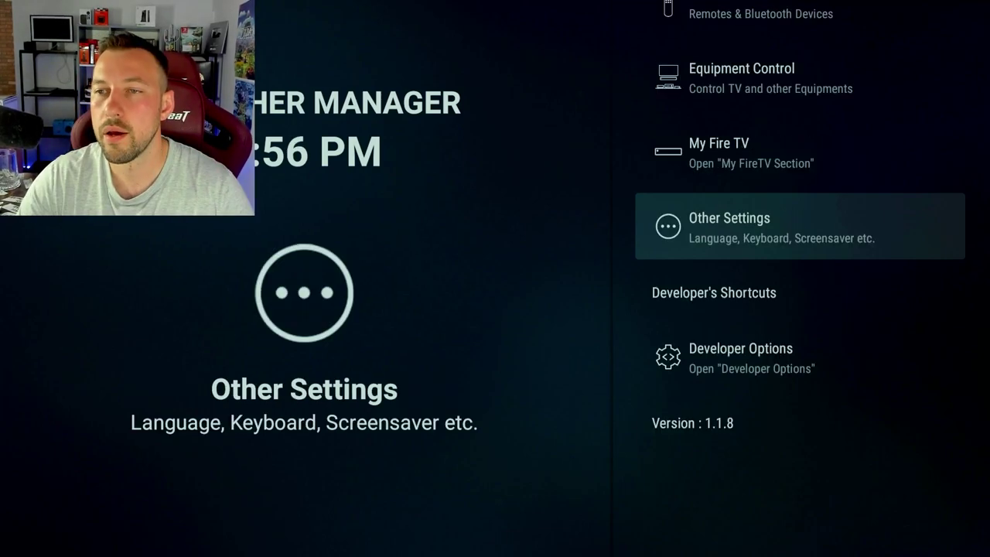
key(Up)
key(Up)
key(Down)
key(Down)
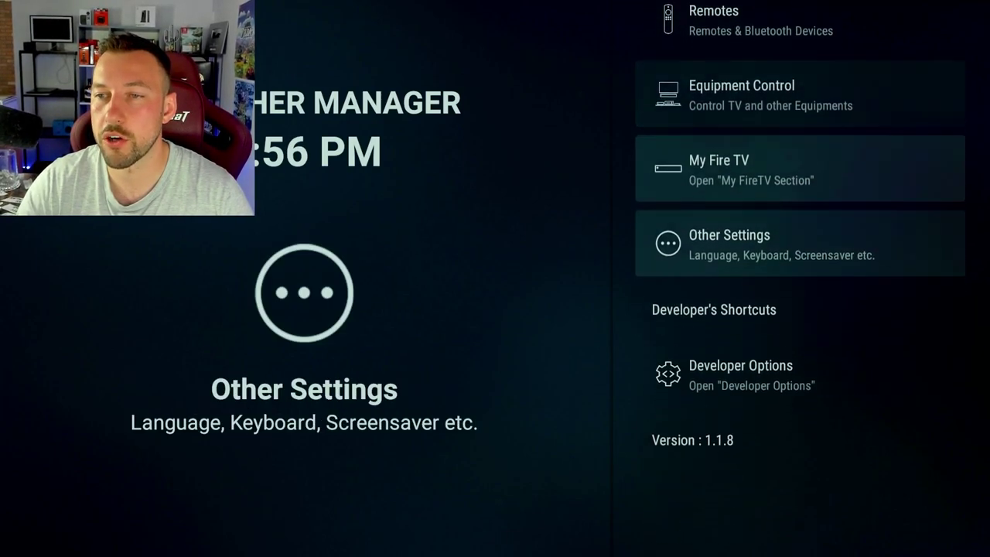
key(Down)
key(Up)
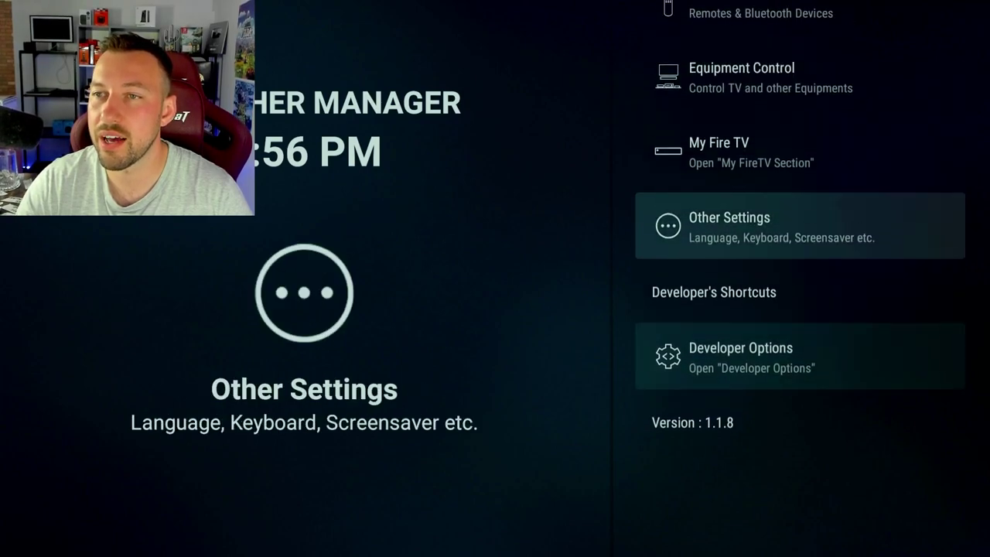
key(Return)
Open the ADB Commands page and start a new command entry with the + icon
key(Down)
key(Down)
key(Down)
key(Down)
key(Down)
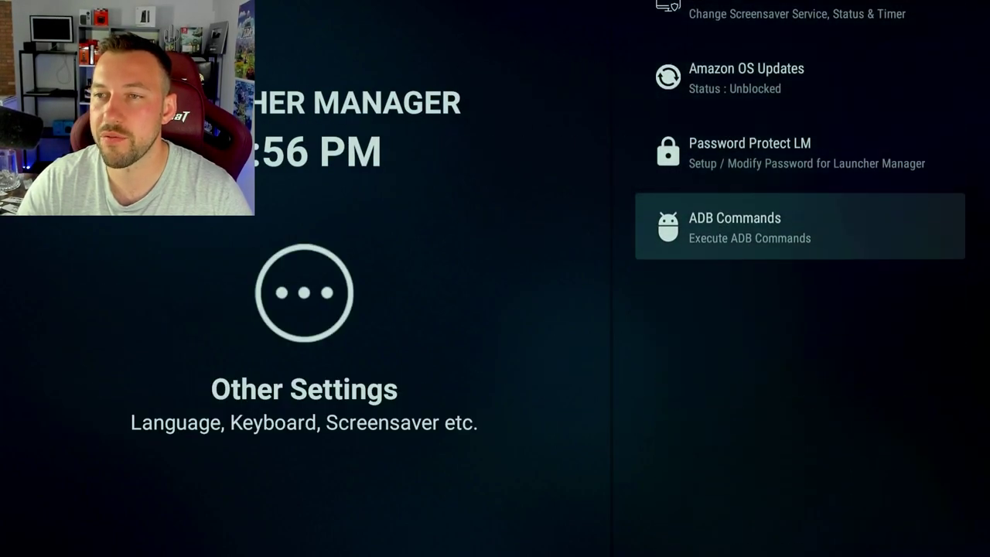
key(Return)
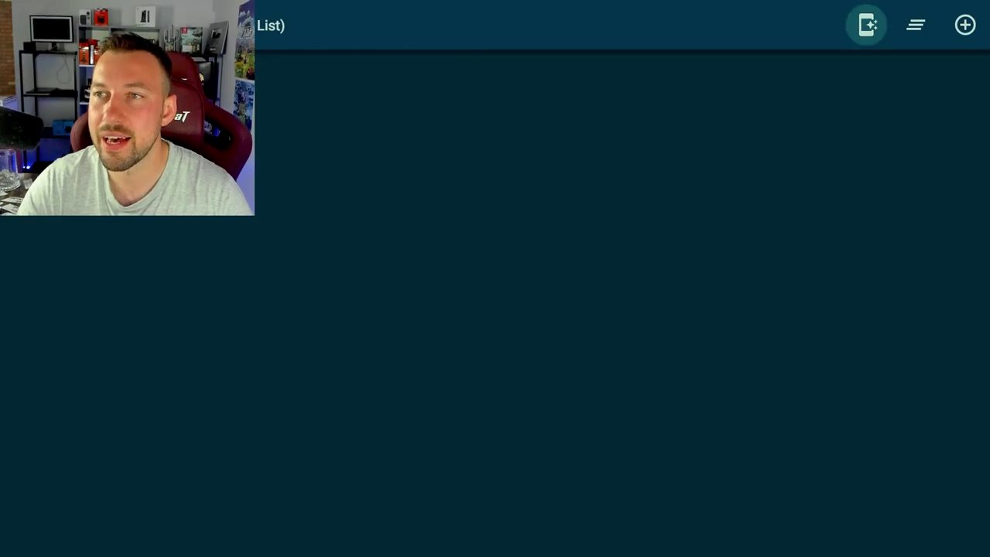
key(Right)
key(Right)
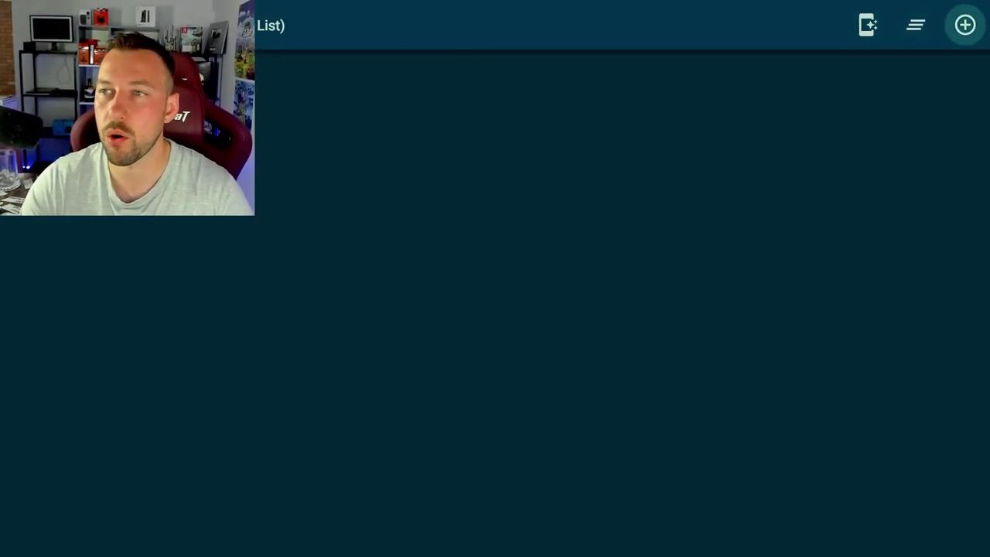
key(Return)
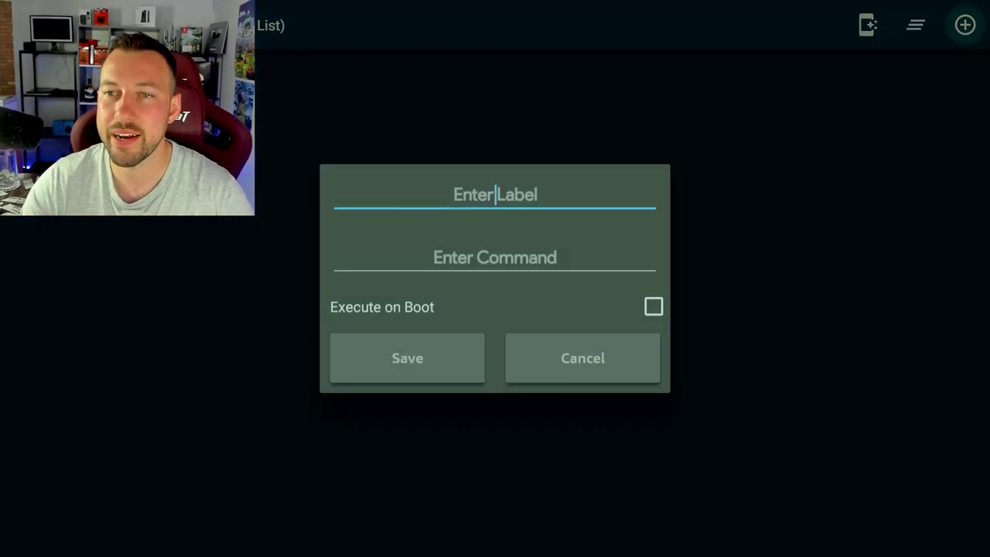
Enter 'a' as the new command's label
key(Down)
key(Up)
key(Return)
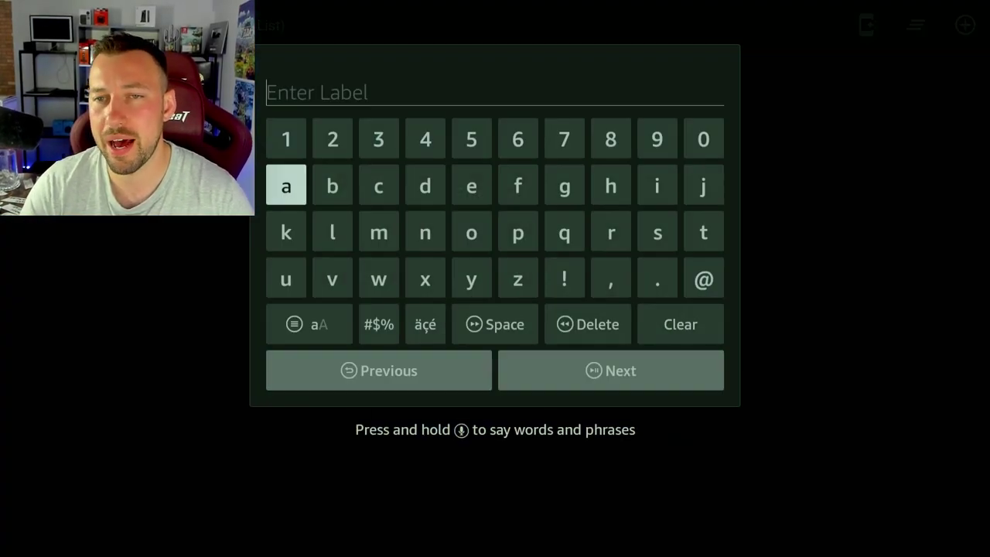
key(Return)
key(Down)
key(Down)
key(Down)
key(Right)
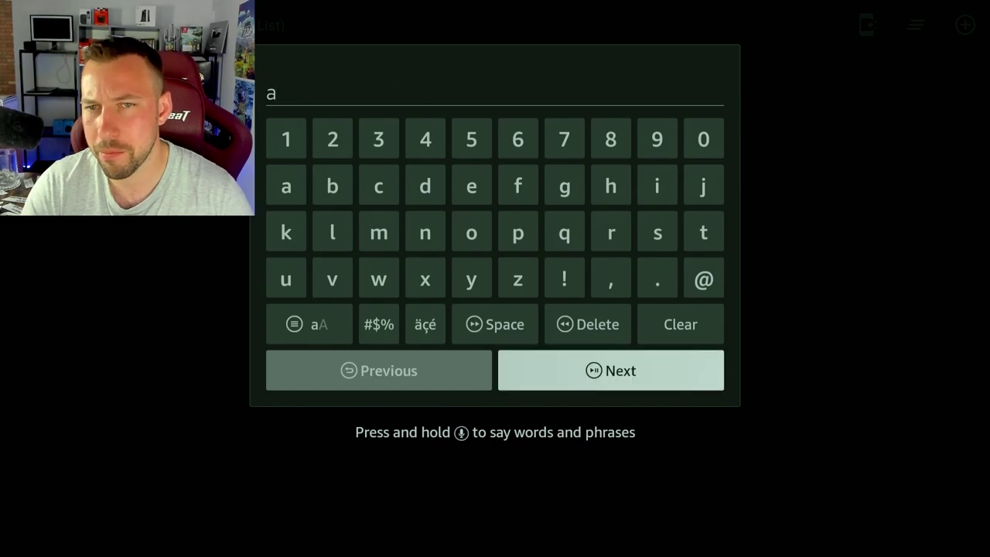
key(Return)
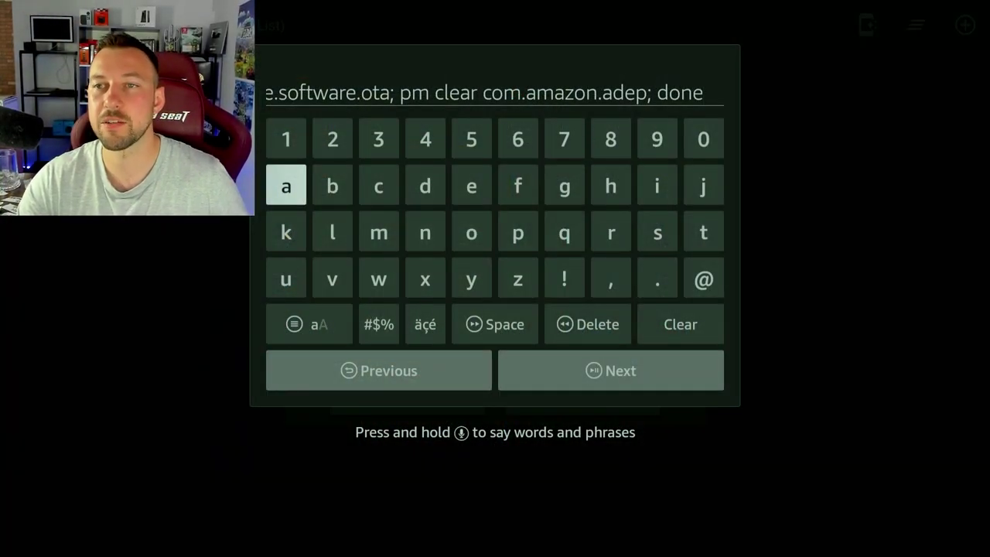
Enter the looping command force-stopping com.amazon.tv.launcher and clearing the OTA and adep packages
key(Down)
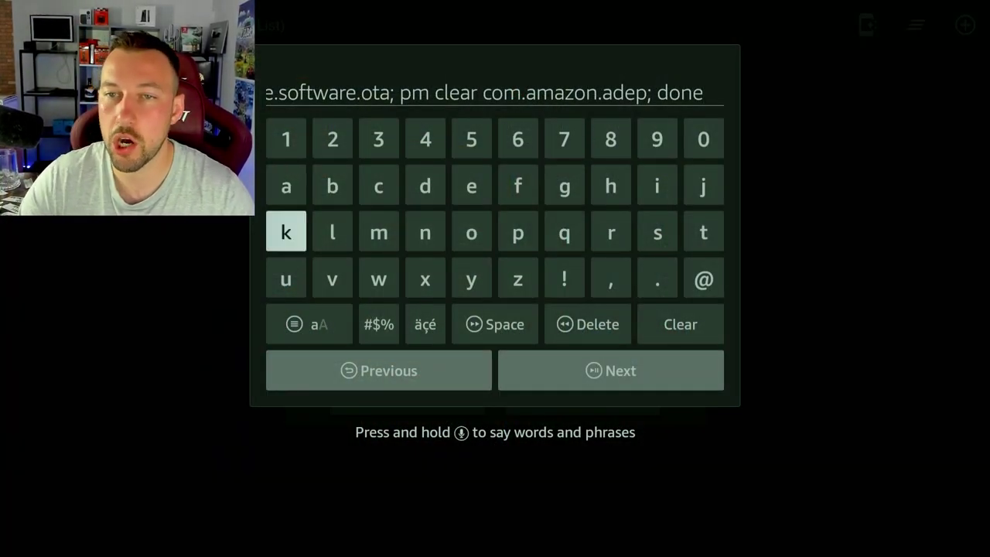
key(Down)
key(Down)
key(Down)
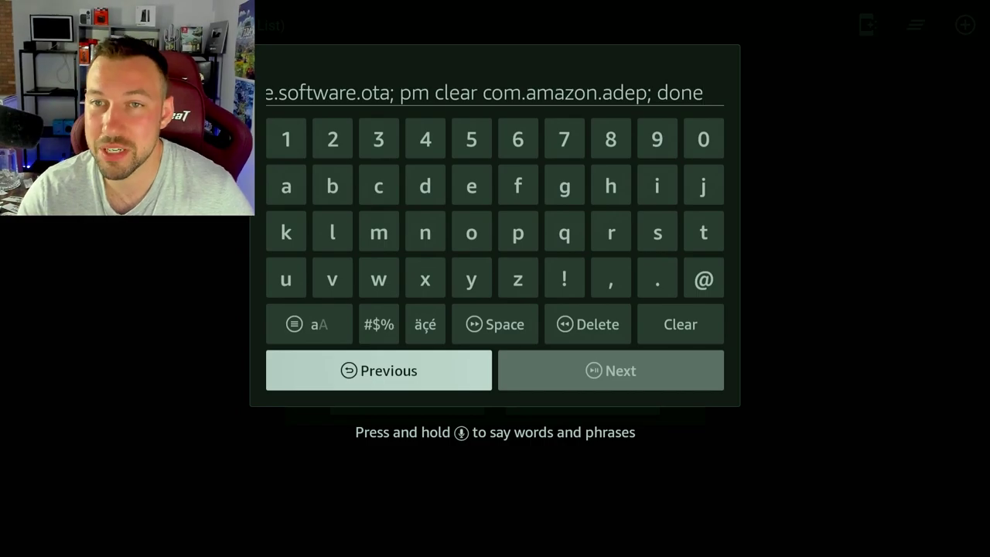
key(Right)
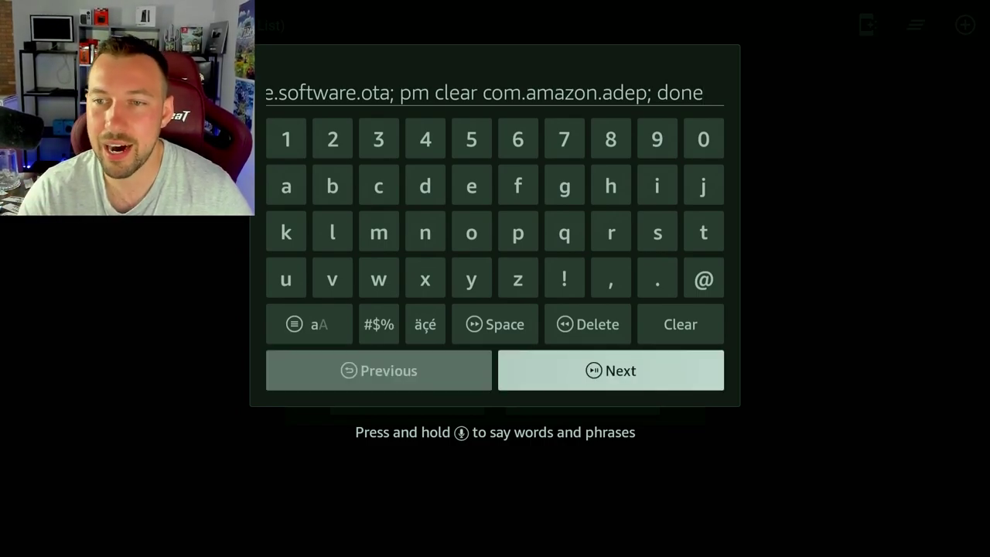
key(Return)
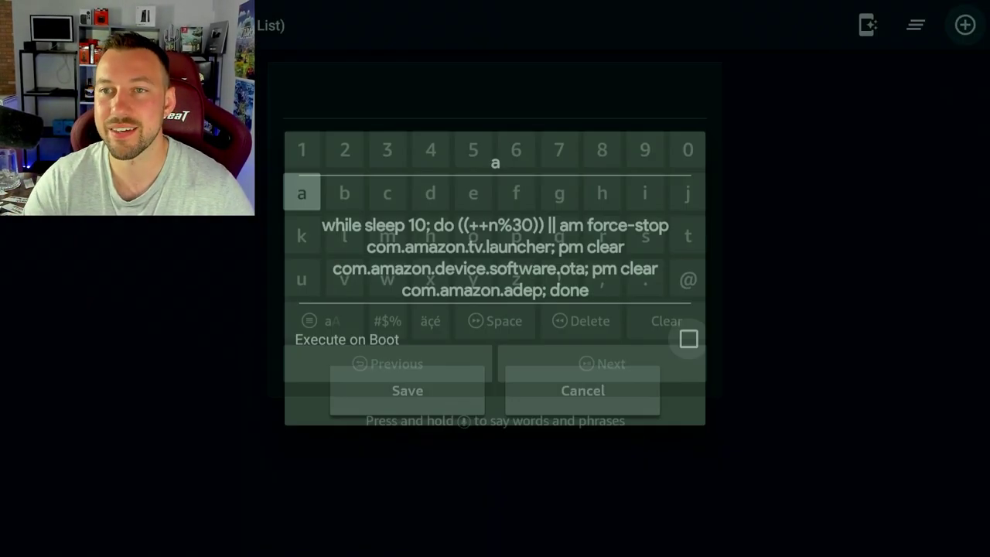
Tick Execute on Boot for command 'a'
key(Down)
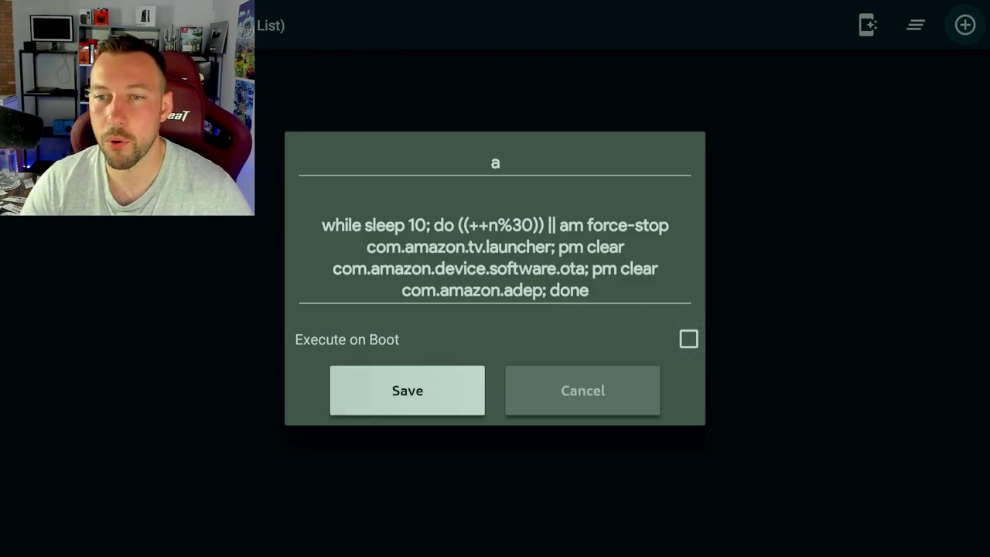
key(Up)
key(Return)
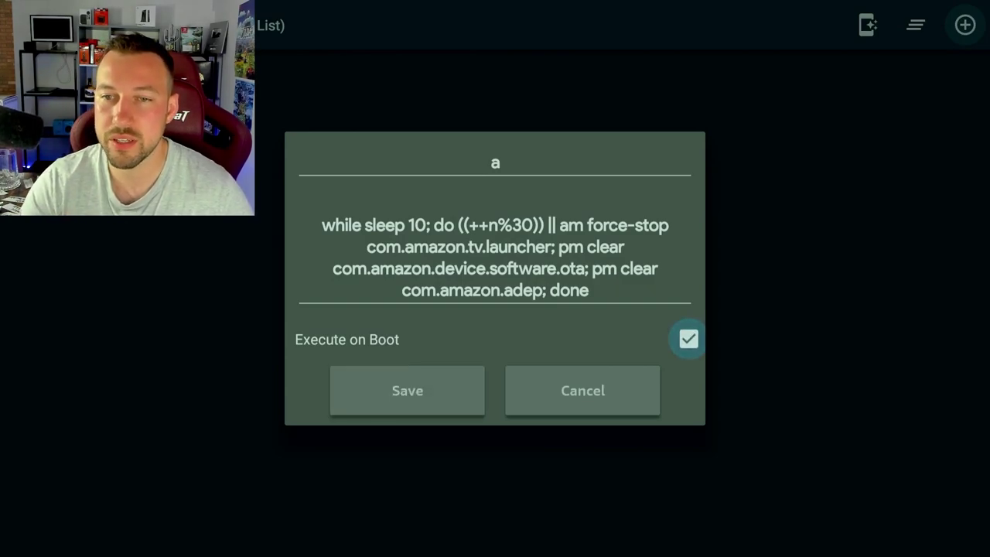
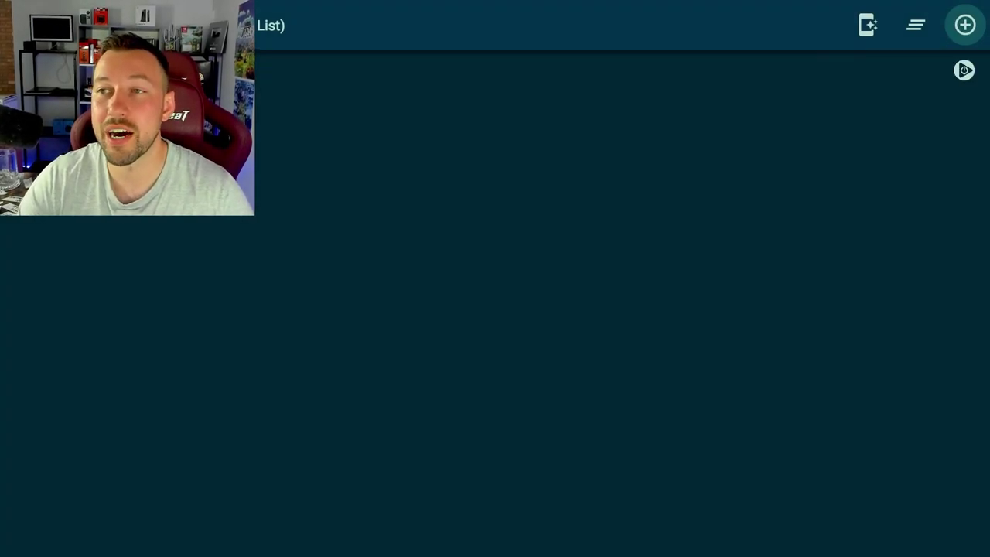
Focus the saved ADB command 'a', then exit Launcher Manager back to the apps grid
key(Down)
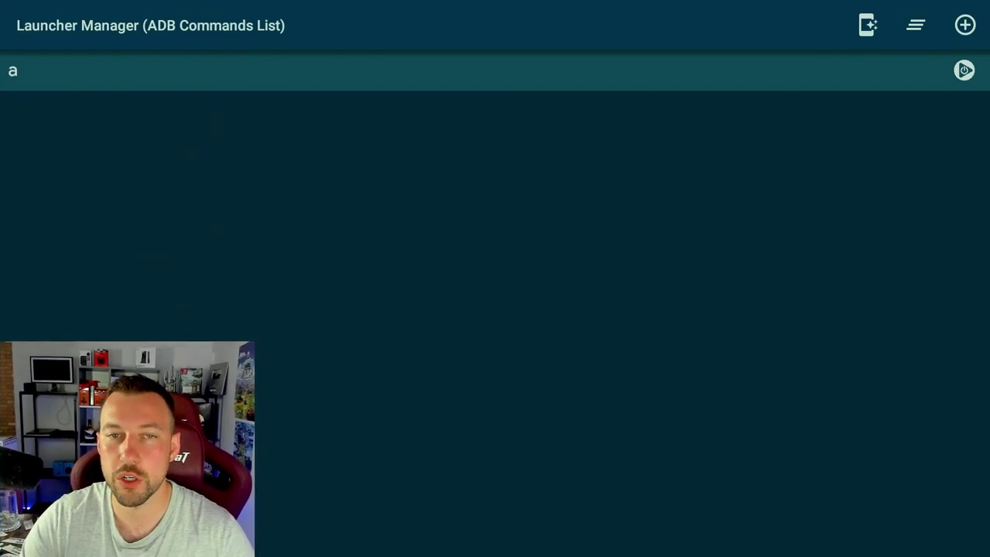
key(Up)
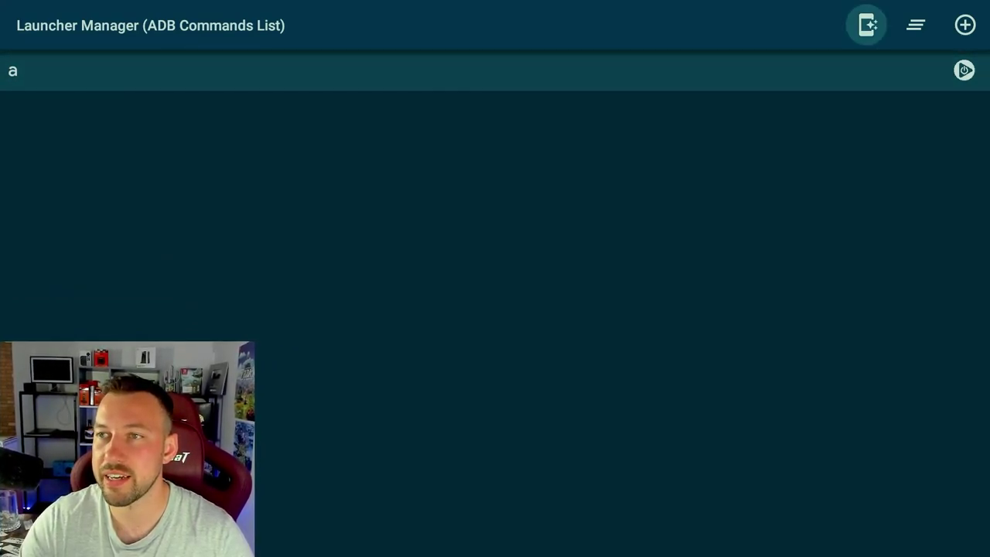
key(Down)
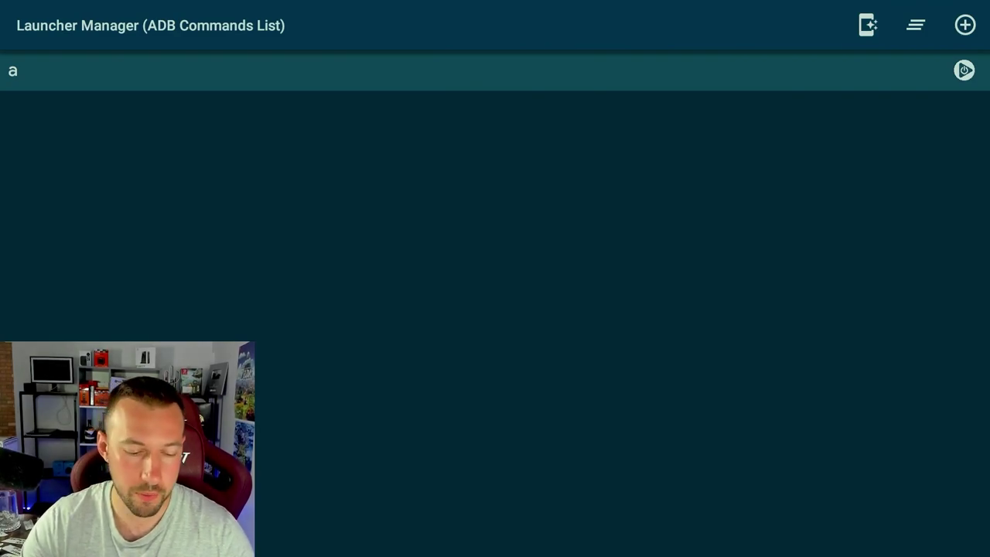
key(Escape)
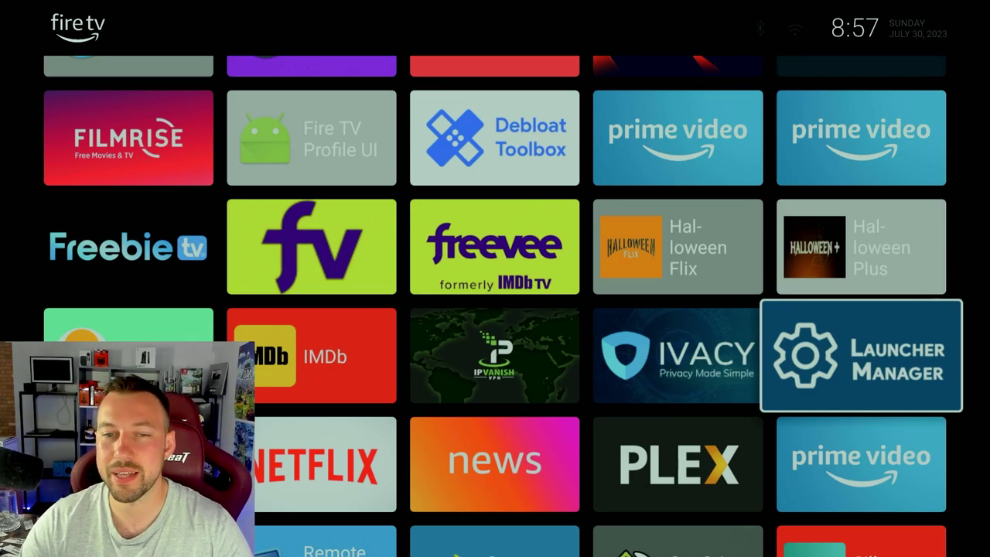
From the Fire TV home, browse the app grid to the Applications row with Amazon Kids, Photos and Appstore
key(Escape)
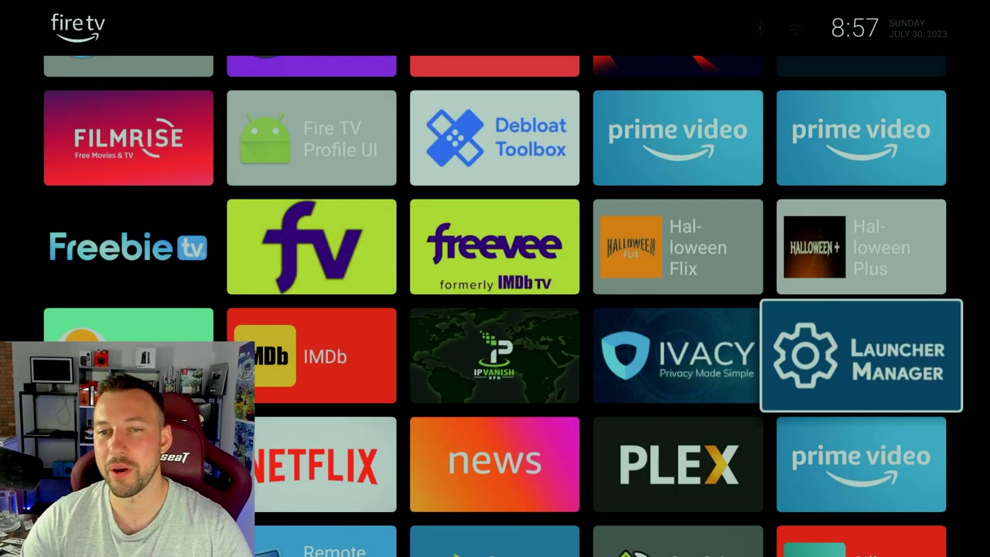
key(Down)
key(Down)
key(Left)
key(Up)
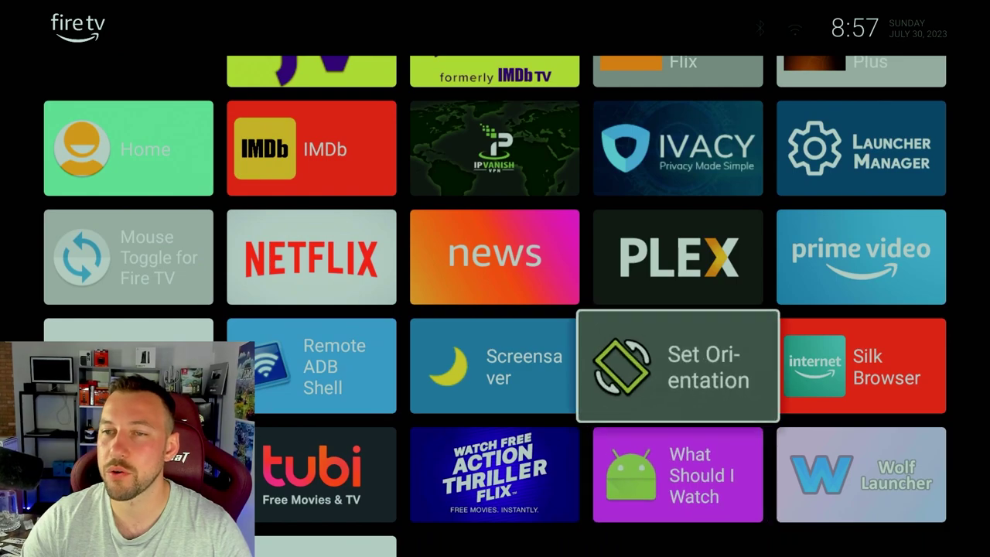
key(Up)
key(Up)
key(Up)
key(Up)
key(Up)
key(Up)
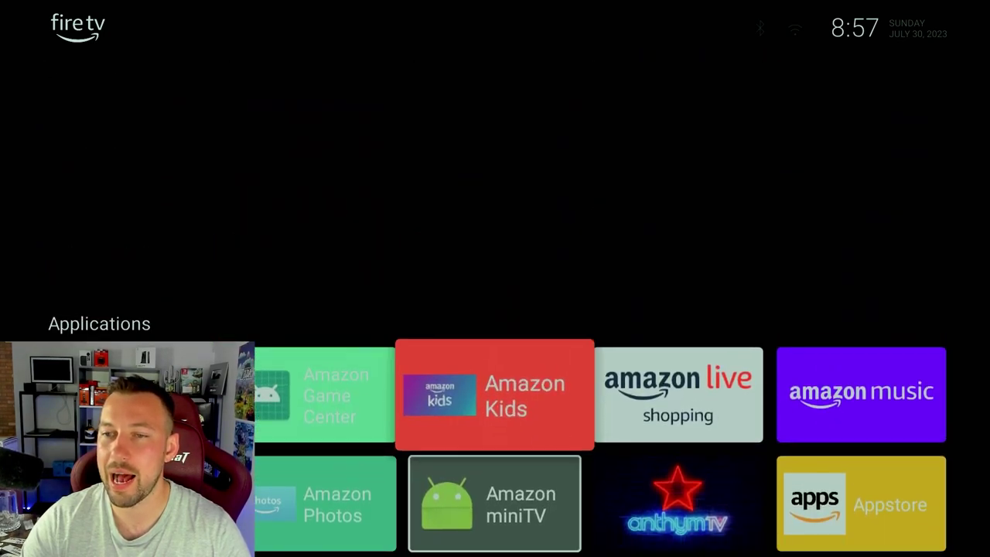
key(Down)
key(Down)
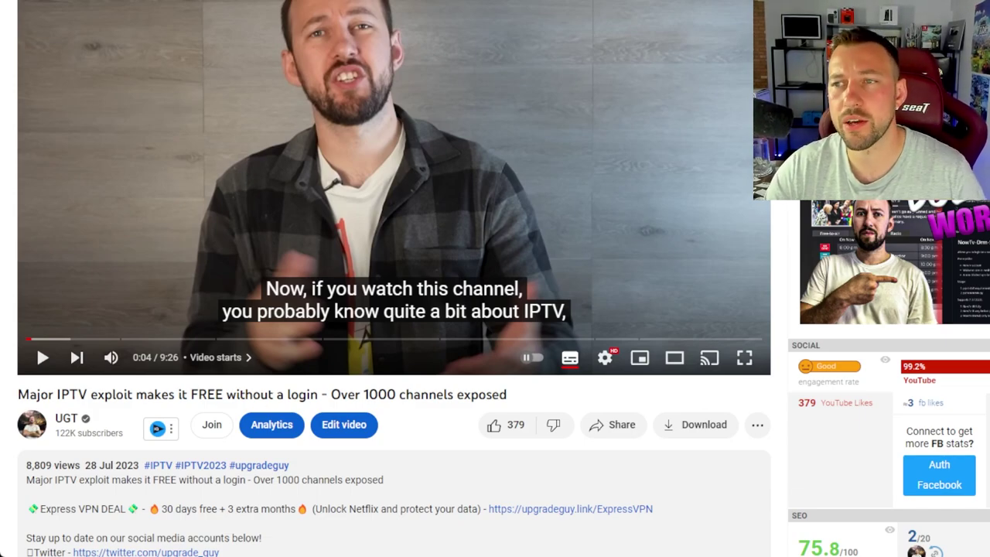
Scroll the YouTube watch page down to the description with the ExpressVPN deal link
scroll(581, 413, down, 2)
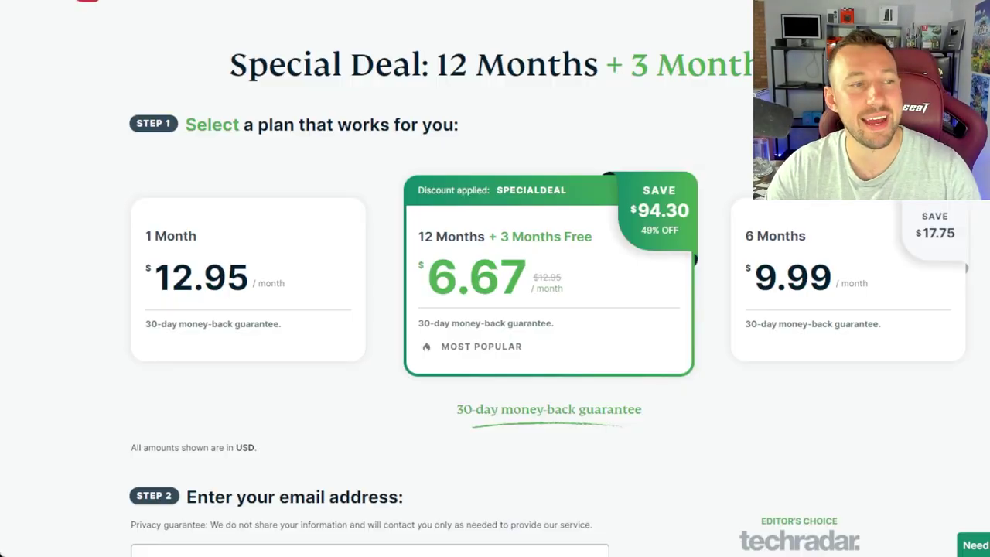
Scroll the ExpressVPN deal page to review the 12 Months + 3 Months Free plan at $6.67/month
scroll(704, 265, down, 2)
scroll(665, 248, up, 2)
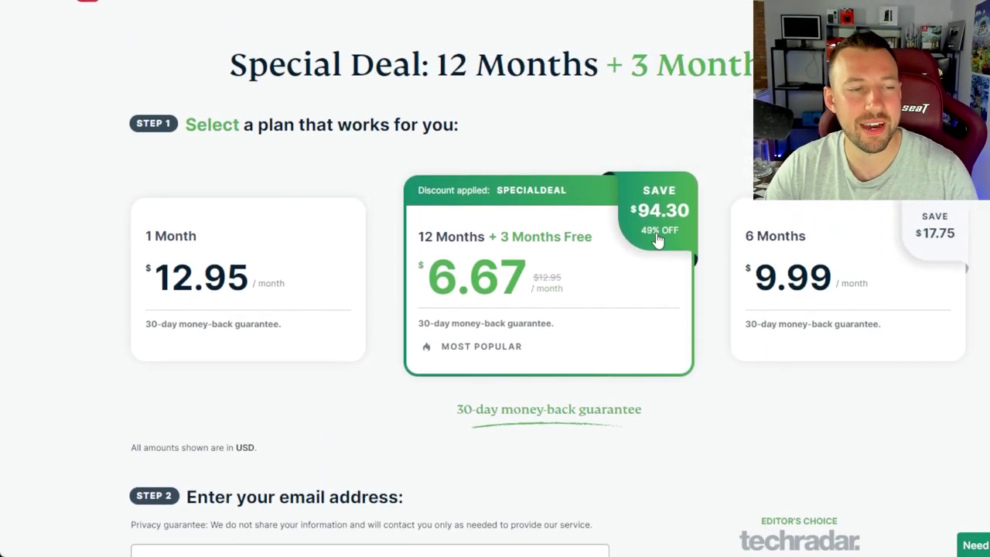